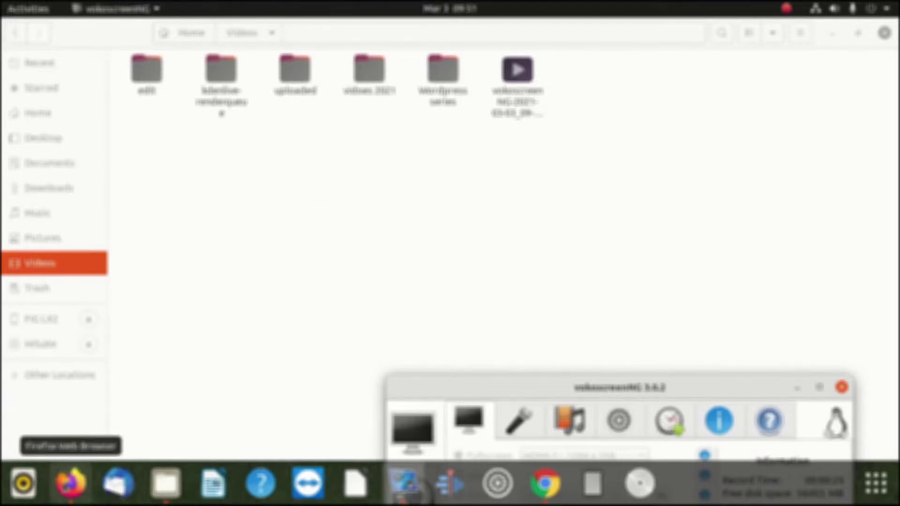
# - Switch to Firefox and open google.com in the empty New Tab page
pyautogui.click(70, 482)
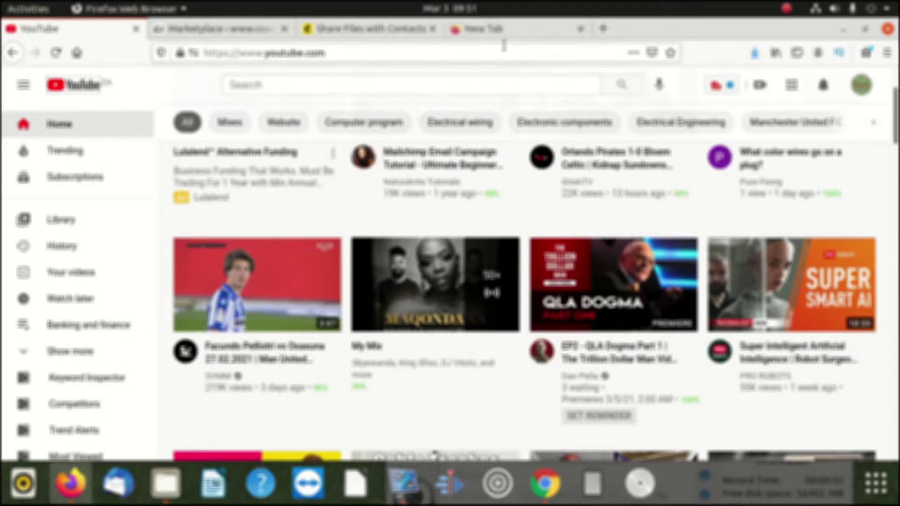
pyautogui.click(510, 30)
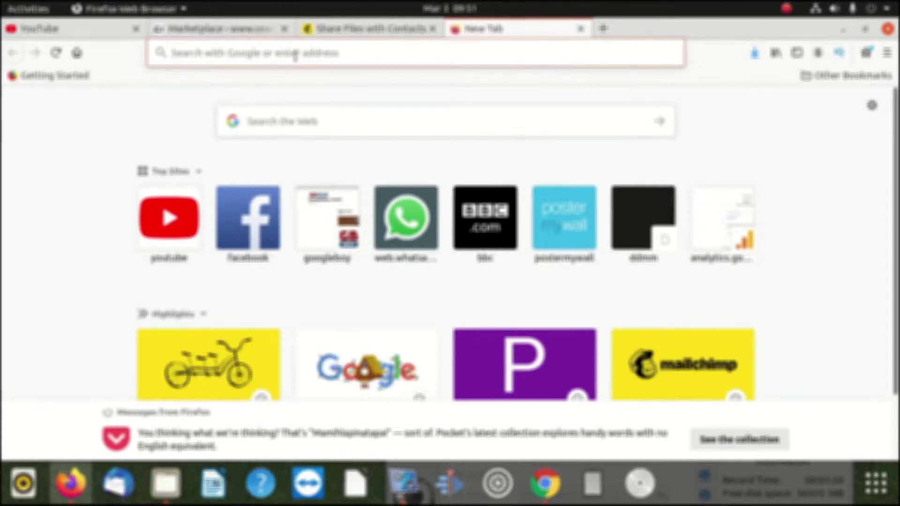
pyautogui.write('google.com/')
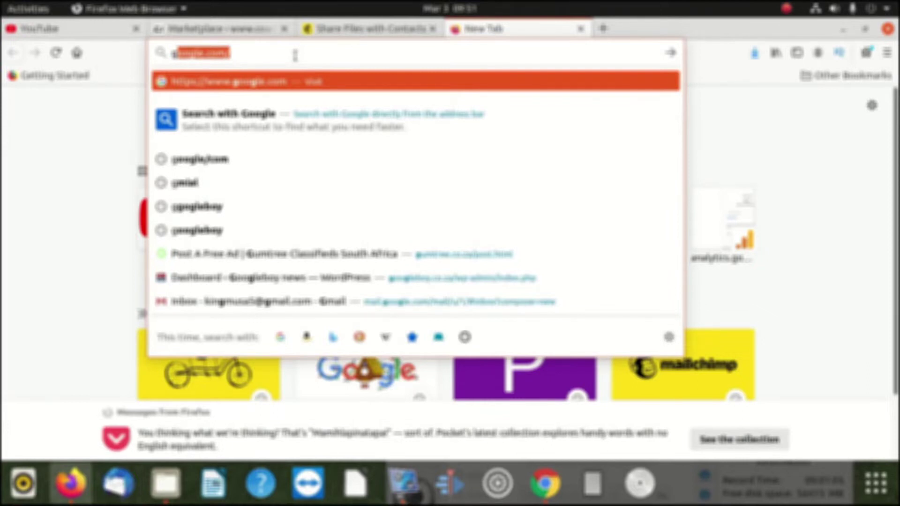
pyautogui.press('Return')
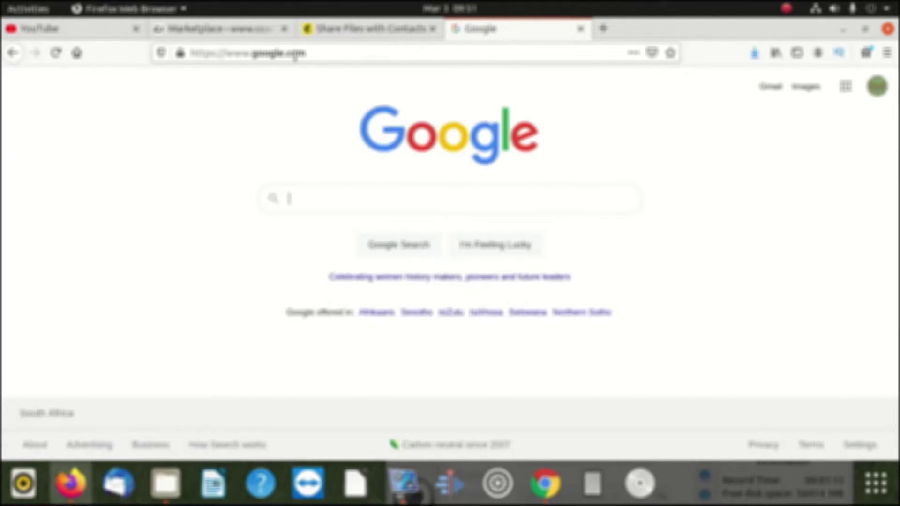
pyautogui.click(308, 193)
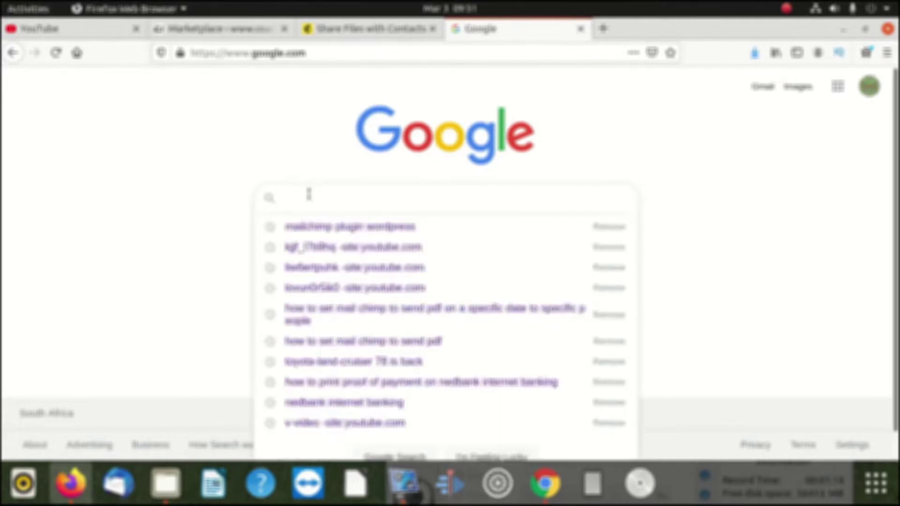
pyautogui.write('www.')
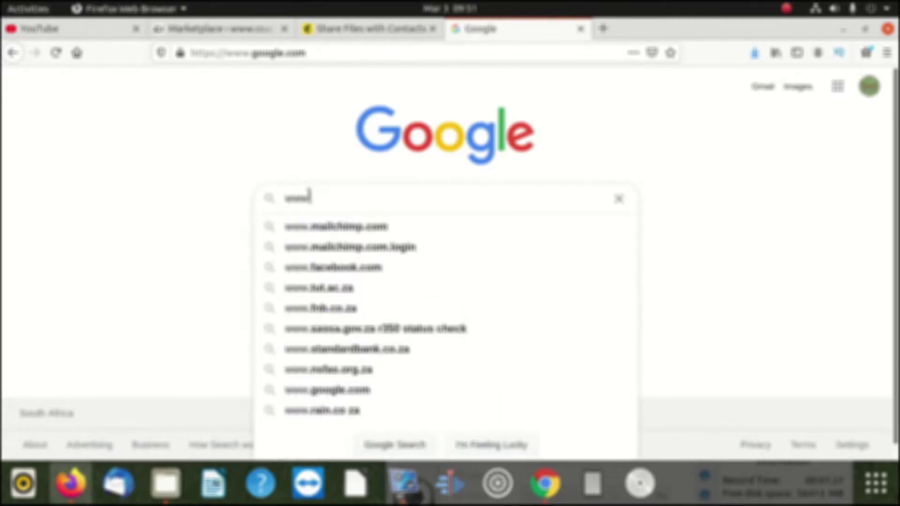
pyautogui.write('ne')
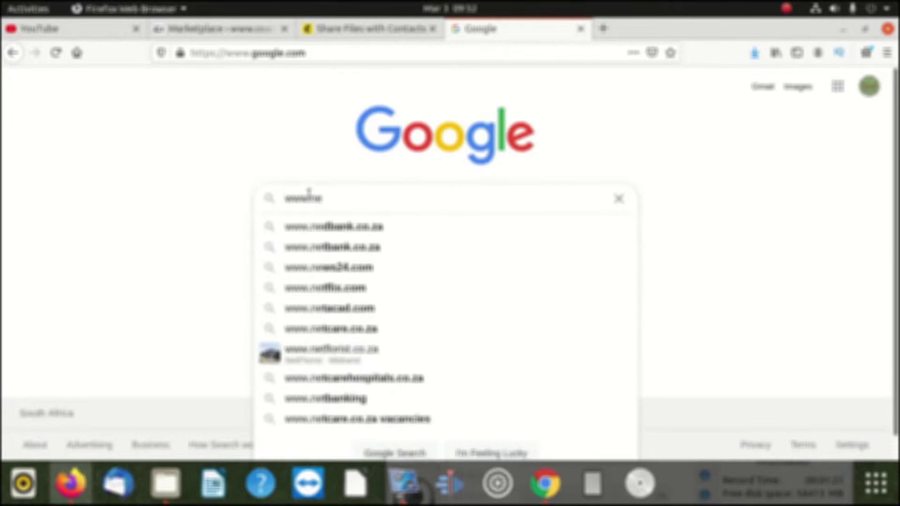
pyautogui.click(370, 227)
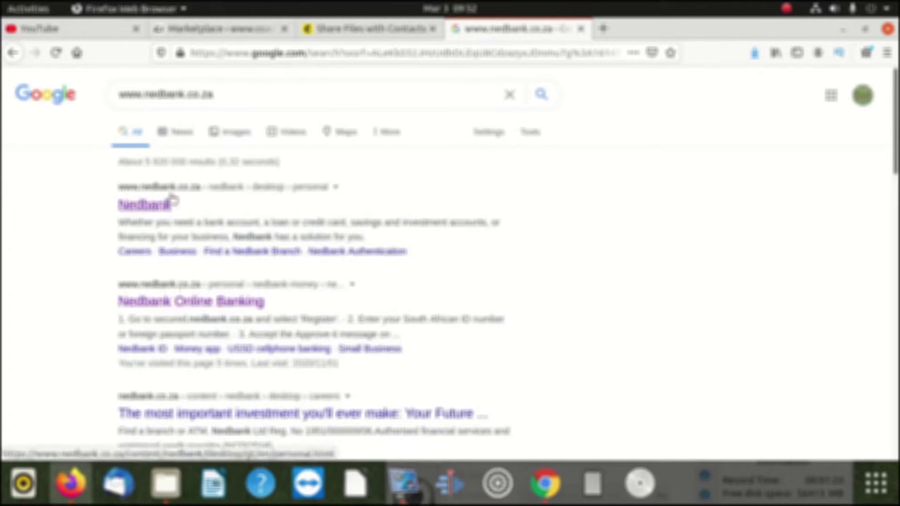
pyautogui.scroll(-3, 165, 328)
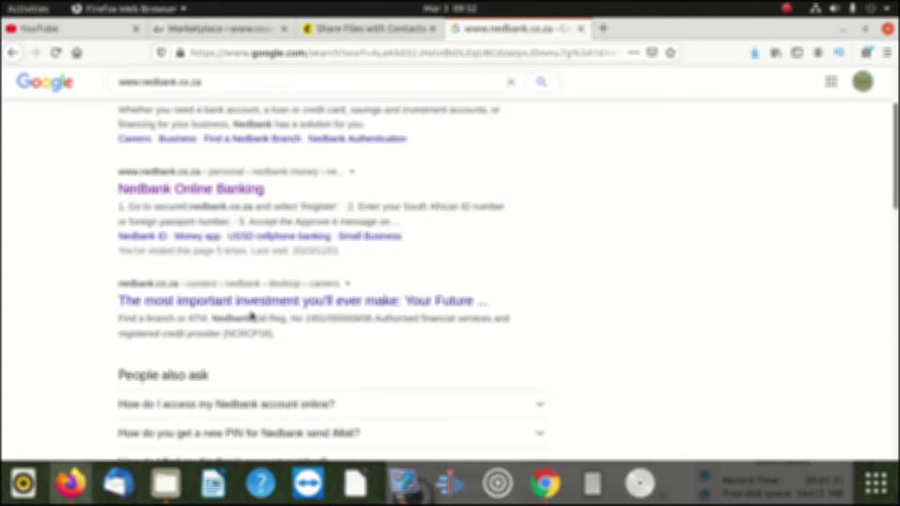
pyautogui.scroll(3, 252, 317)
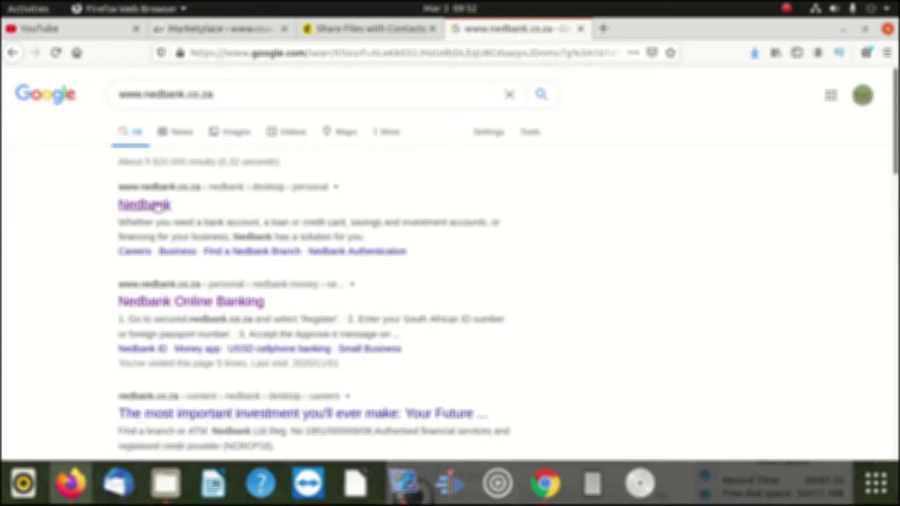
pyautogui.click(57, 106)
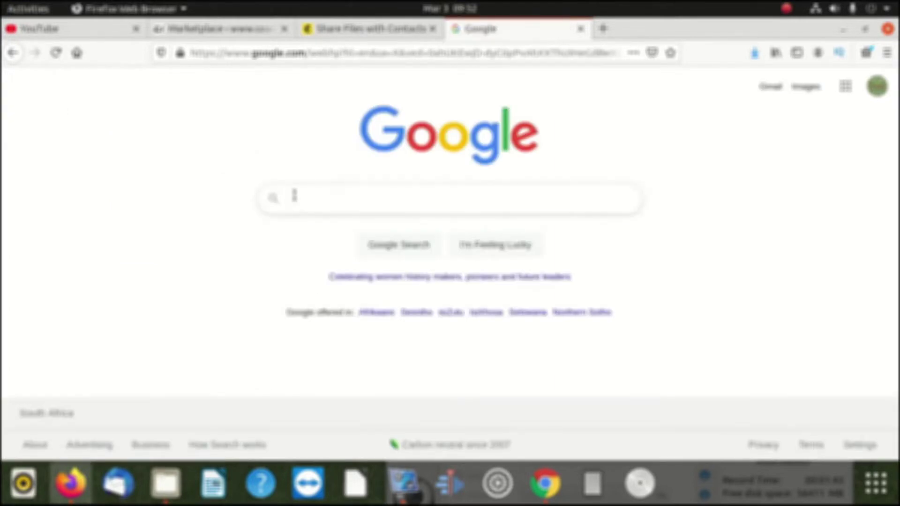
pyautogui.click(462, 206)
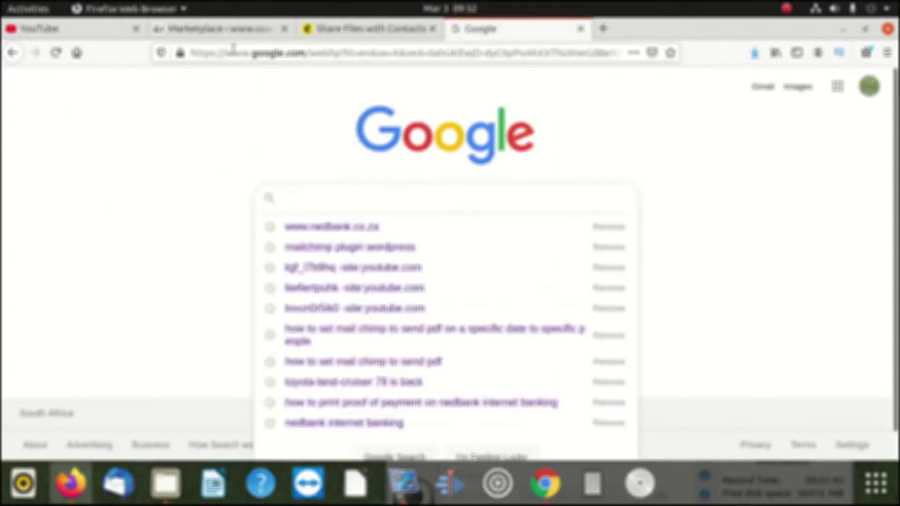
pyautogui.click(300, 151)
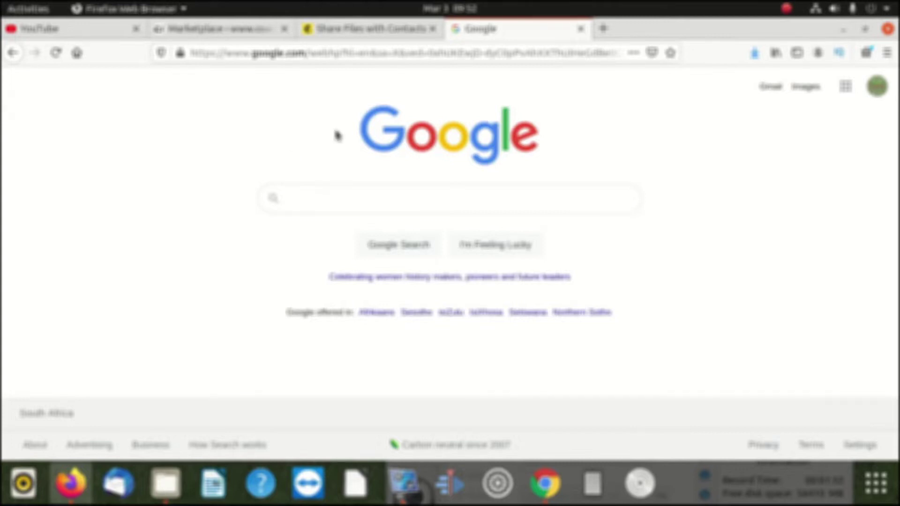
pyautogui.click(305, 196)
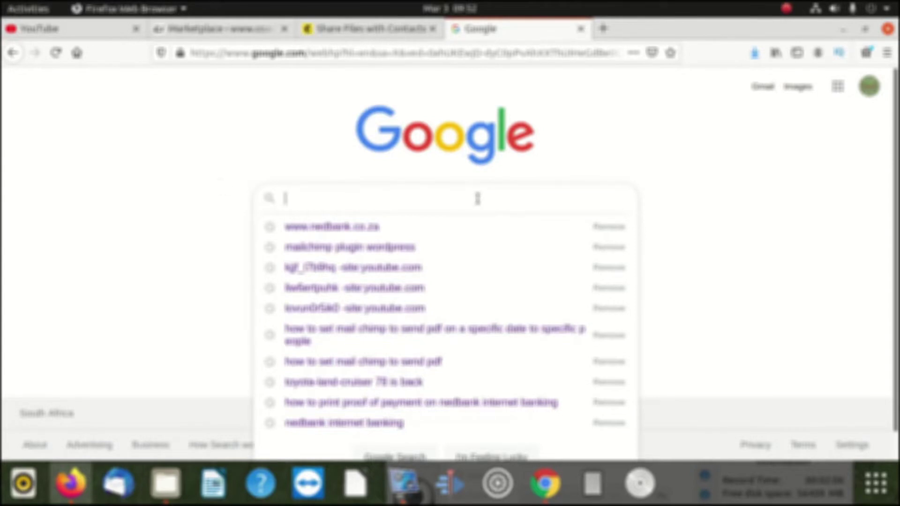
pyautogui.click(220, 185)
pyautogui.click(257, 53)
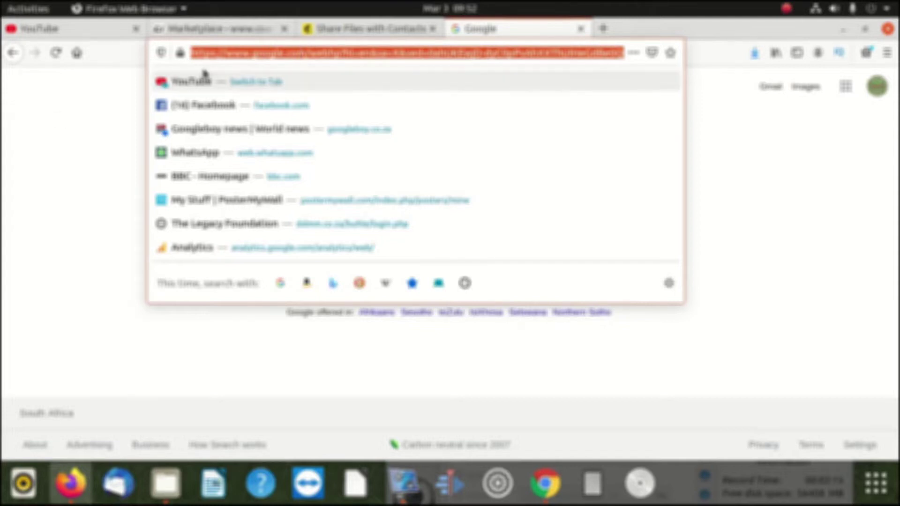
pyautogui.write('www.')
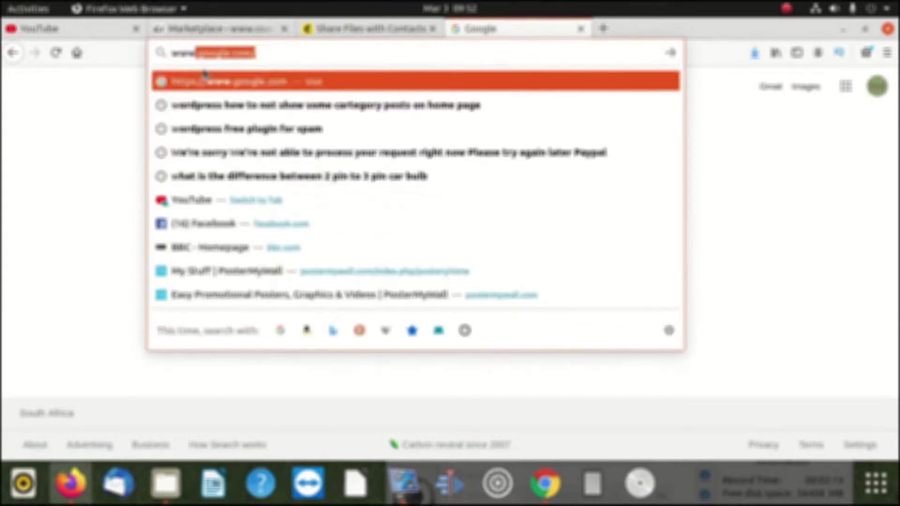
pyautogui.write('ned')
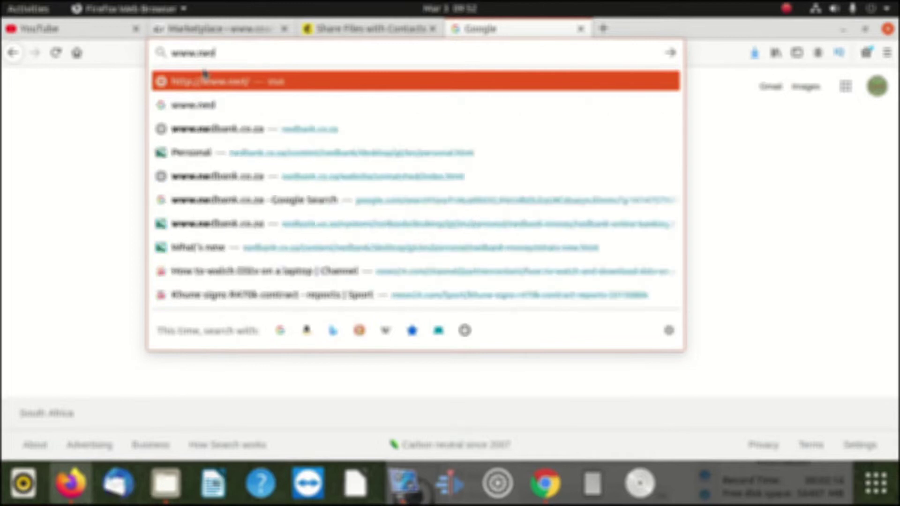
pyautogui.write('bank.')
pyautogui.write('co.za')
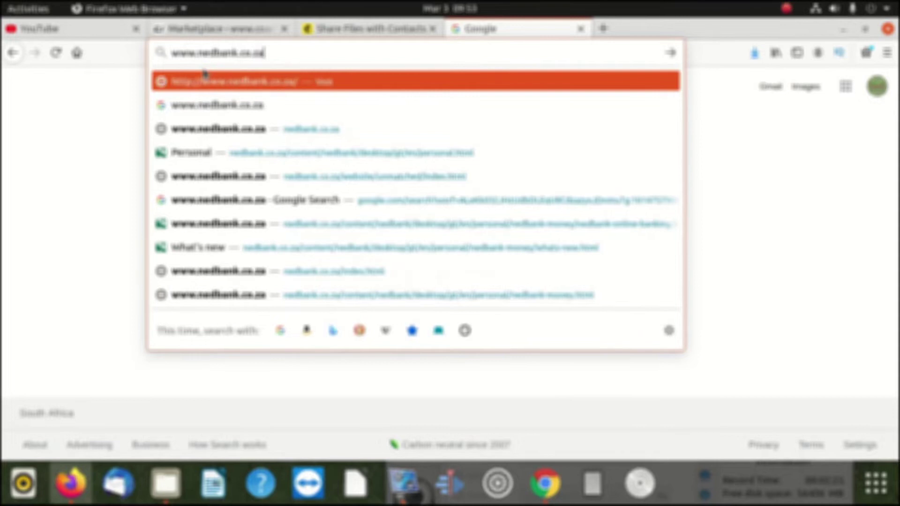
pyautogui.press('Return')
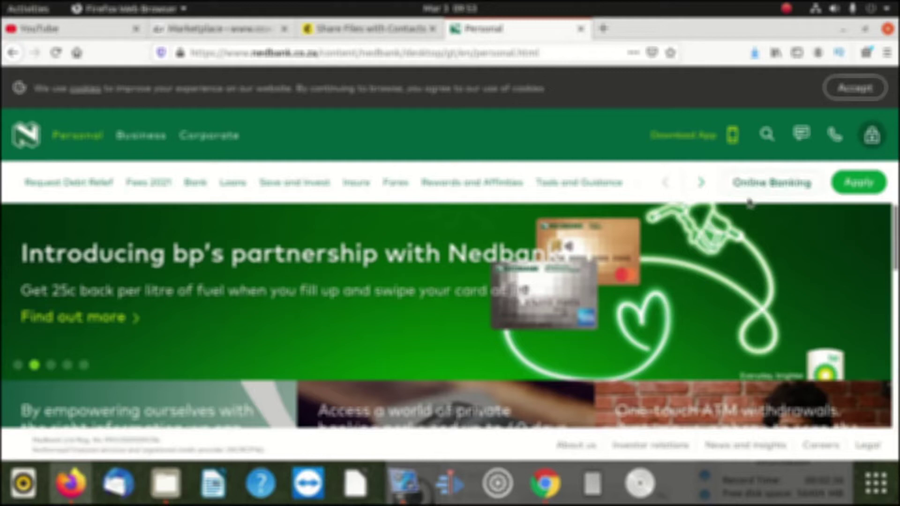
# - Open the Online Banking login page and go to the username and password fields
pyautogui.click(774, 185)
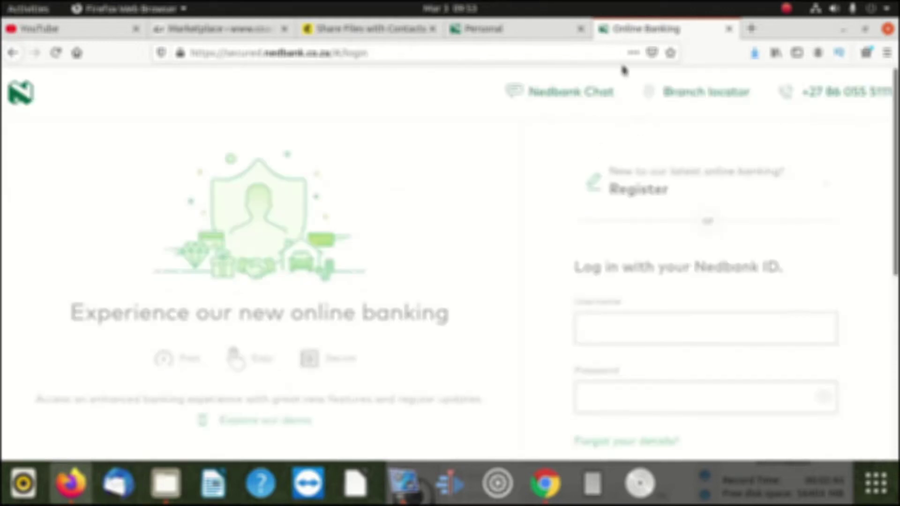
pyautogui.scroll(-3, 609, 228)
pyautogui.click(646, 223)
pyautogui.click(623, 271)
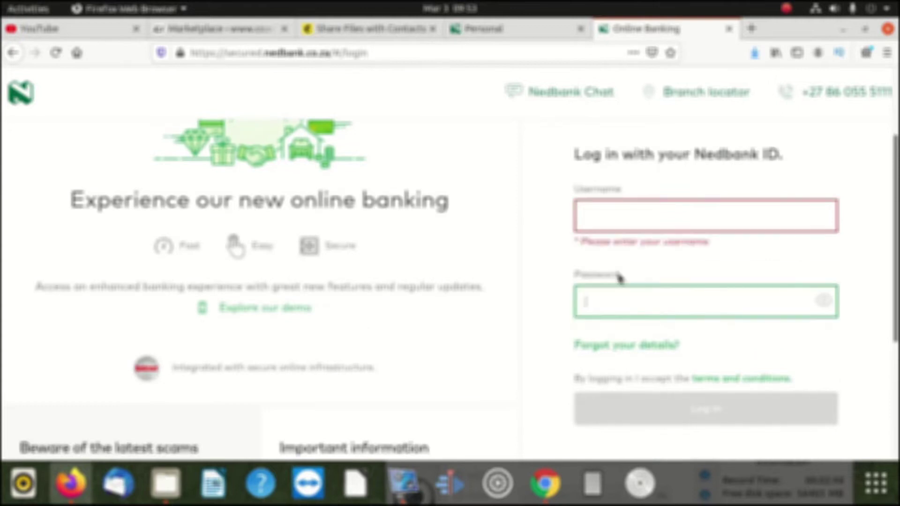
pyautogui.scroll(-3, 628, 263)
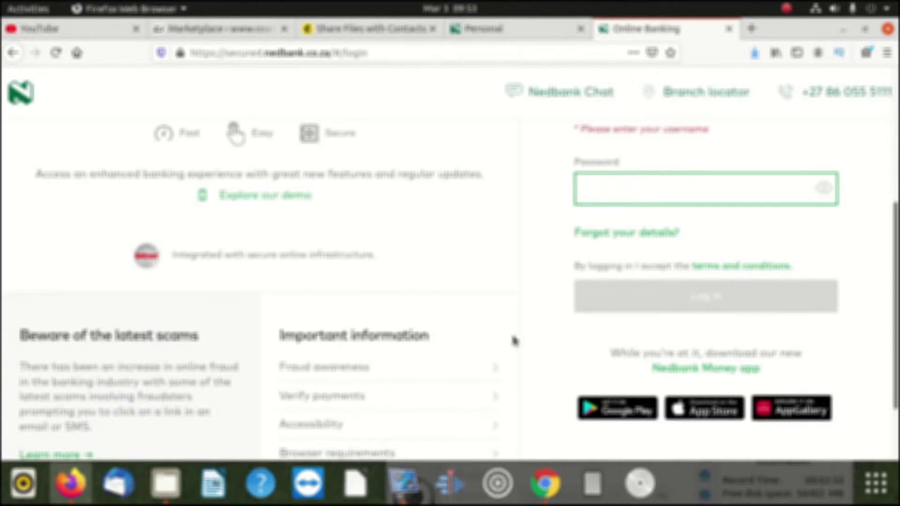
pyautogui.scroll(3, 614, 203)
pyautogui.click(635, 219)
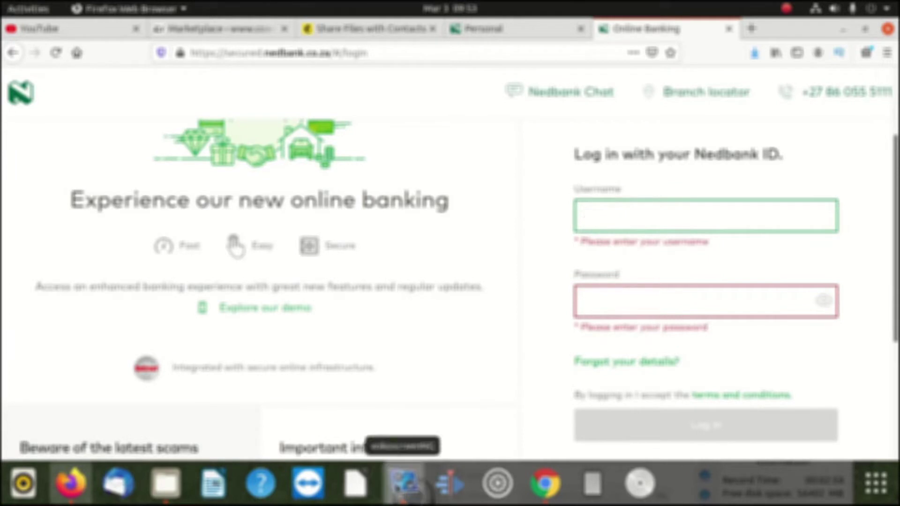
pyautogui.click(404, 482)
pyautogui.moveTo(516, 389); pyautogui.dragTo(497, 142)
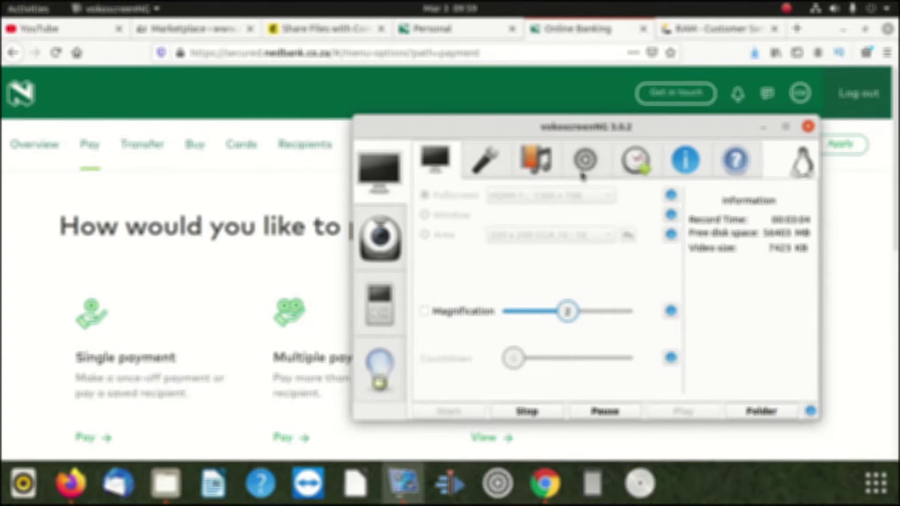
pyautogui.moveTo(533, 126); pyautogui.dragTo(507, 432)
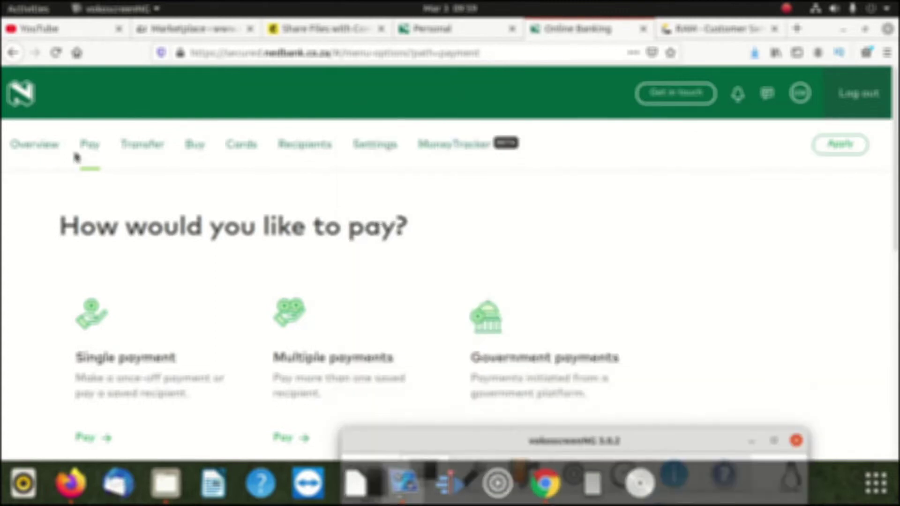
# - Open the Pay section of online banking and start a single payment
pyautogui.click(91, 146)
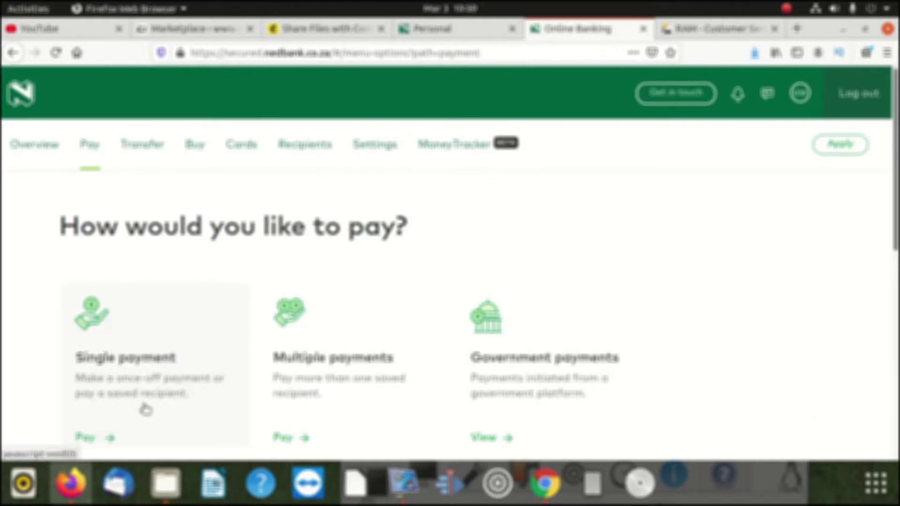
pyautogui.scroll(-3, 155, 363)
pyautogui.scroll(1, 242, 280)
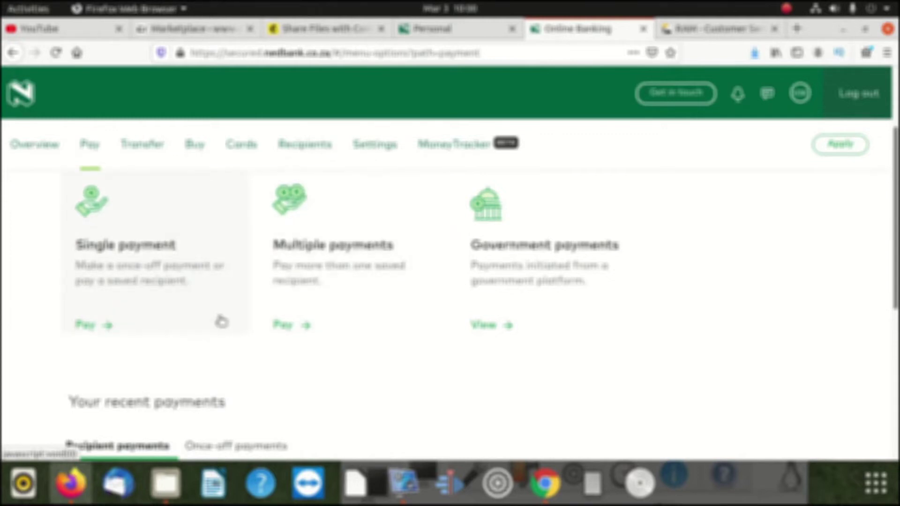
pyautogui.scroll(-2, 210, 323)
pyautogui.scroll(2, 199, 331)
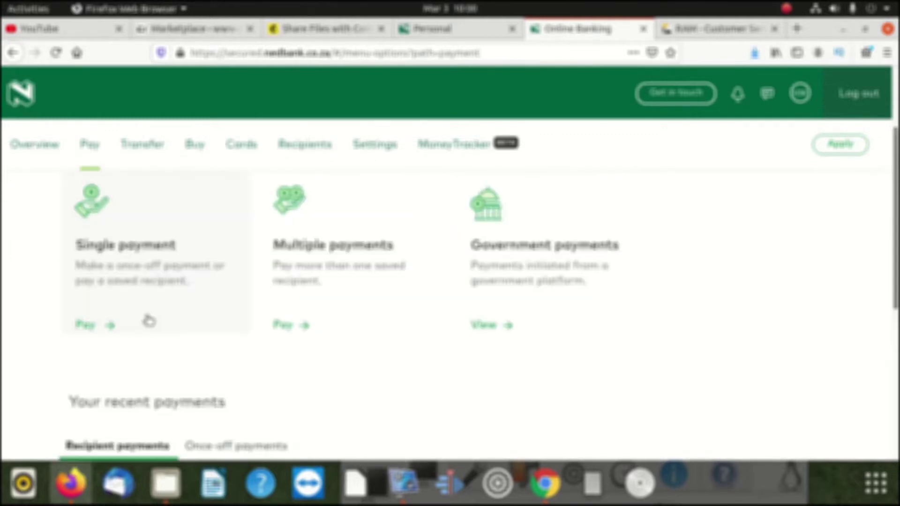
pyautogui.click(86, 324)
# - Choose the saved recipient with the FNB South Africa bank account as payee and check the account details
pyautogui.scroll(-2, 484, 293)
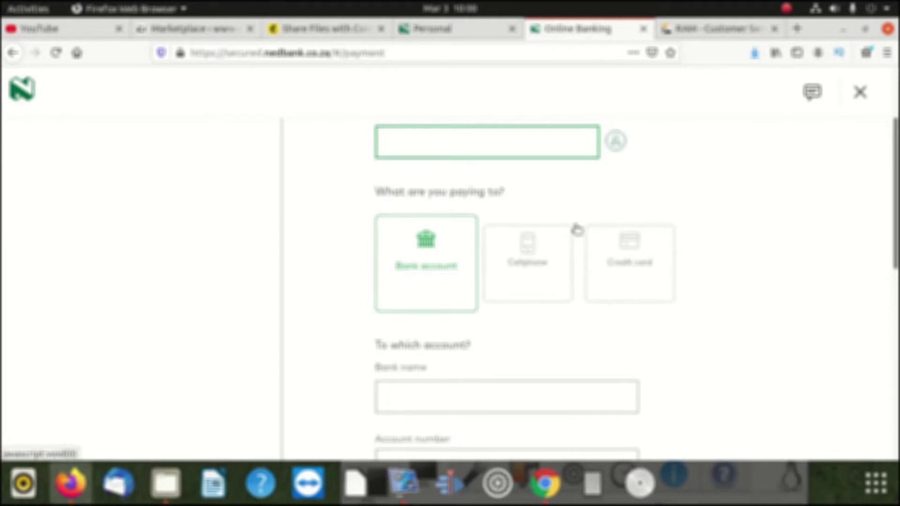
pyautogui.scroll(3, 462, 224)
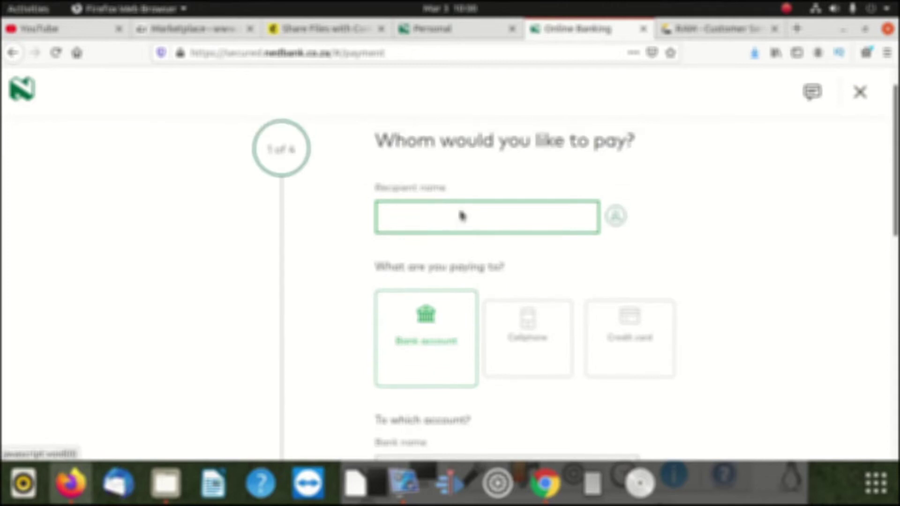
pyautogui.click(462, 215)
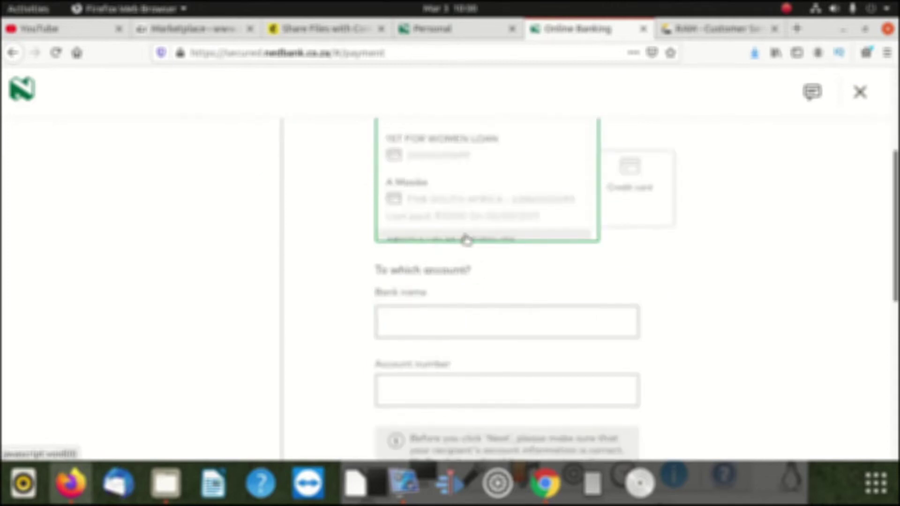
pyautogui.scroll(3, 641, 186)
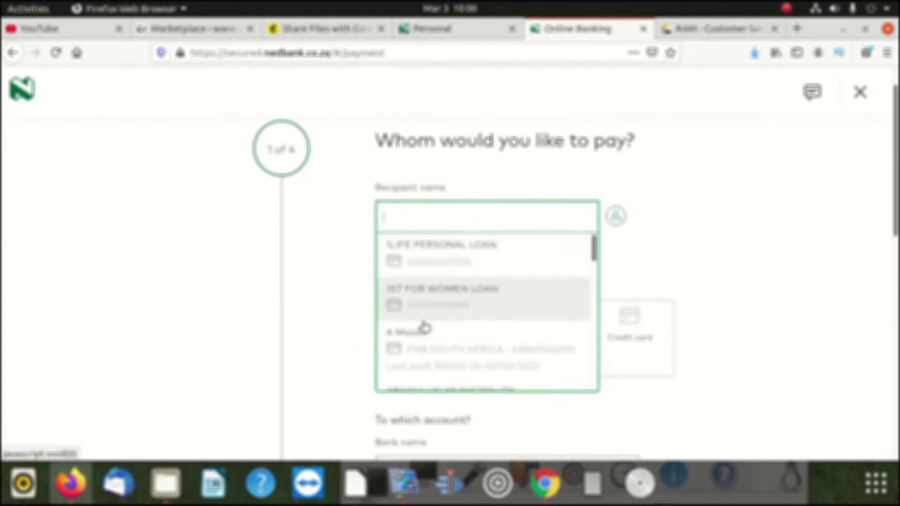
pyautogui.click(448, 343)
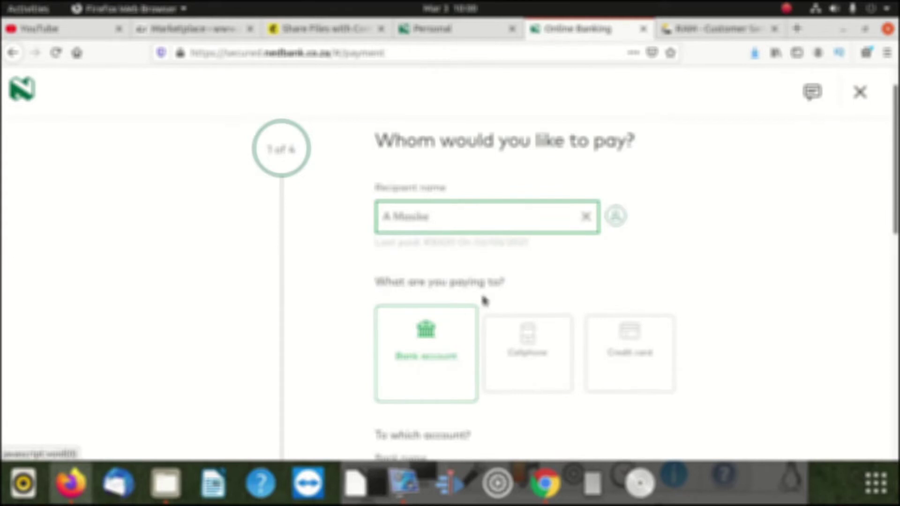
pyautogui.click(482, 218)
pyautogui.scroll(-5, 444, 271)
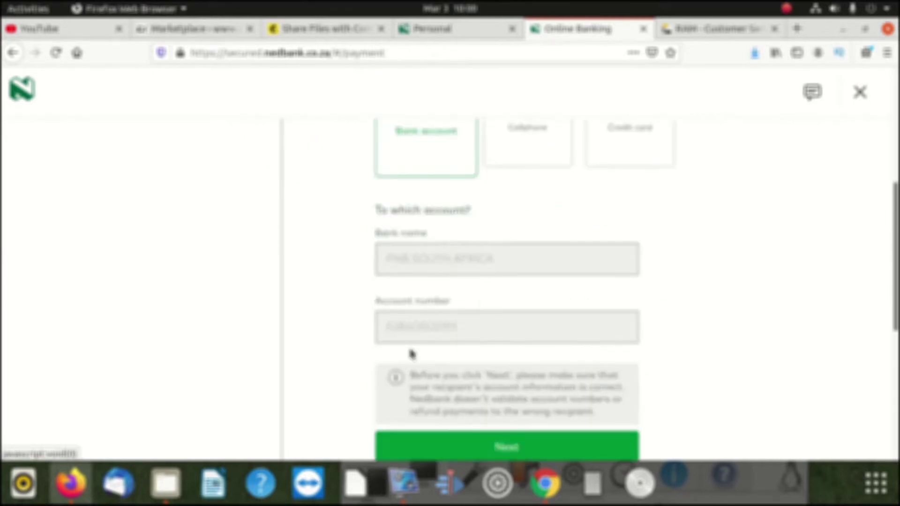
pyautogui.scroll(-4, 511, 337)
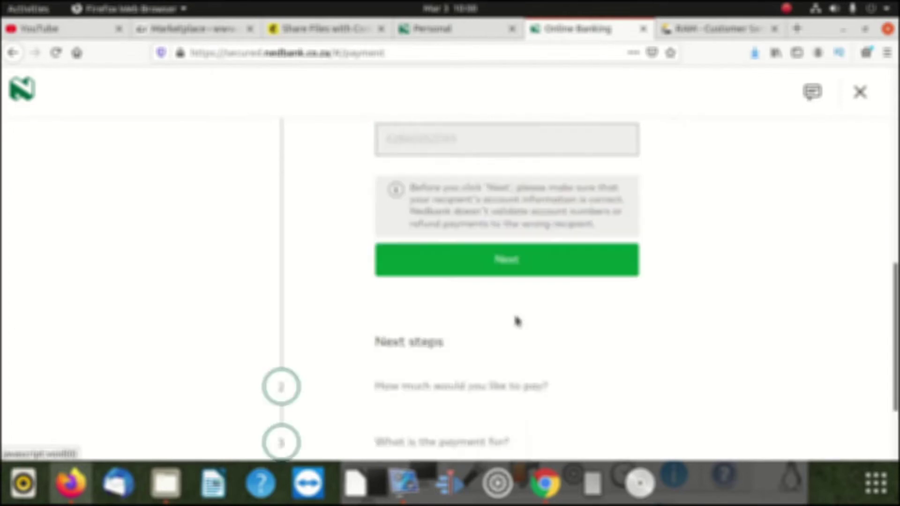
# - Confirm the recipient's details, turn on Instant Pay for the payment and dismiss the fee tip
pyautogui.click(534, 262)
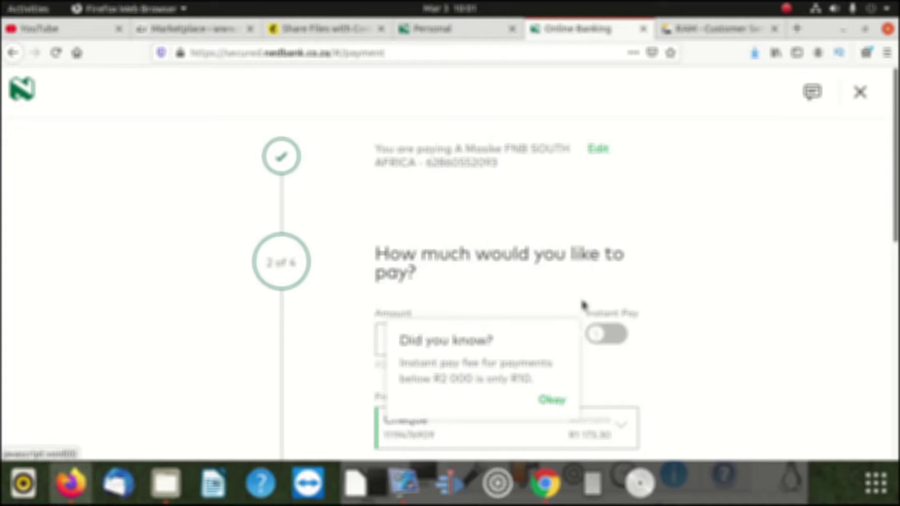
pyautogui.click(617, 337)
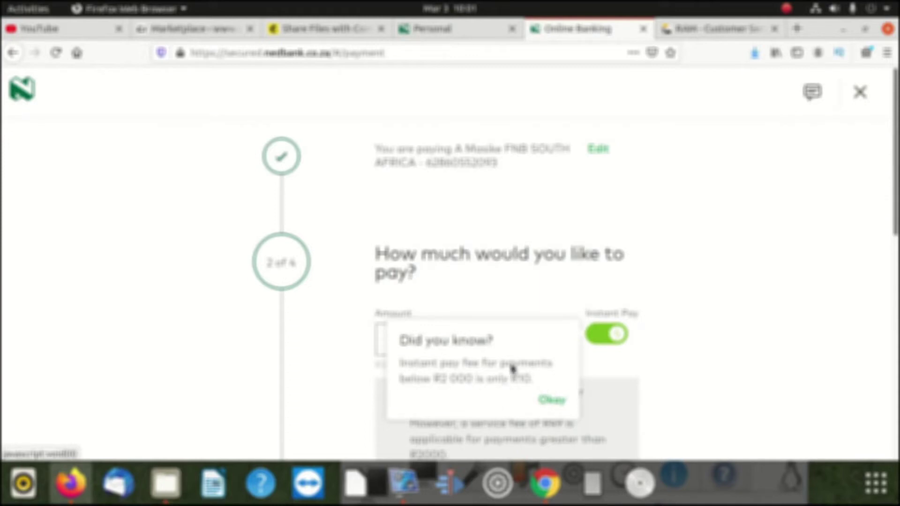
pyautogui.scroll(-3, 413, 333)
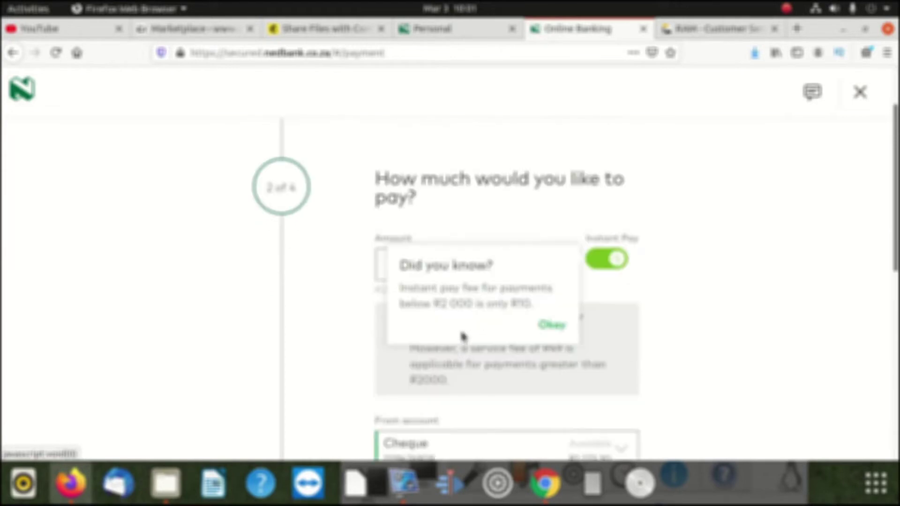
pyautogui.click(548, 328)
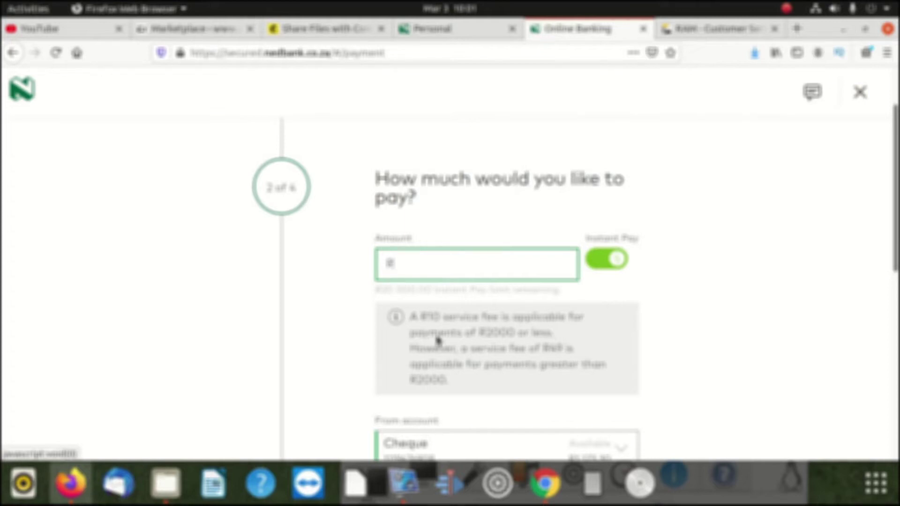
# - Try payment amounts of R5000, R2000 and R3000 and check whether the cheque account can cover them
pyautogui.write('5000')
pyautogui.press('BackSpace')
pyautogui.press('BackSpace')
pyautogui.press('BackSpace')
pyautogui.press('BackSpace')
pyautogui.write('2000')
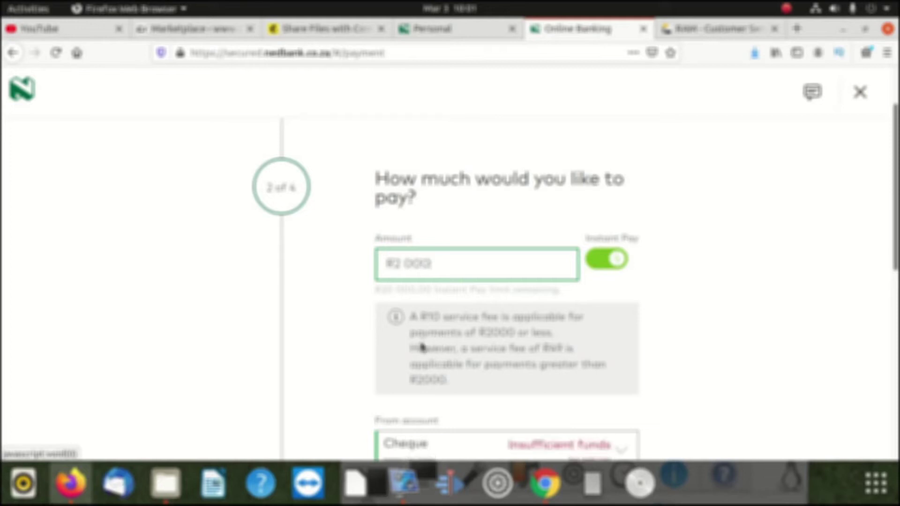
pyautogui.press('BackSpace')
pyautogui.press('BackSpace')
pyautogui.press('BackSpace')
pyautogui.press('BackSpace')
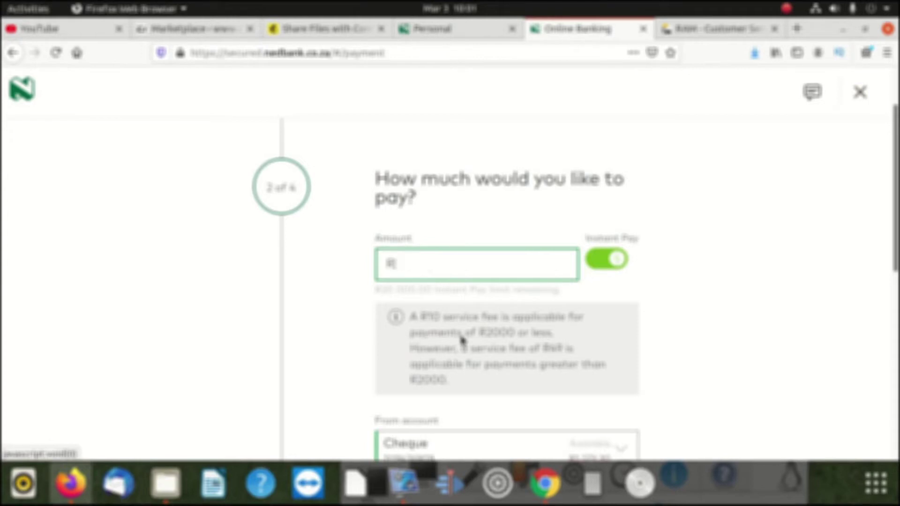
pyautogui.write('3000')
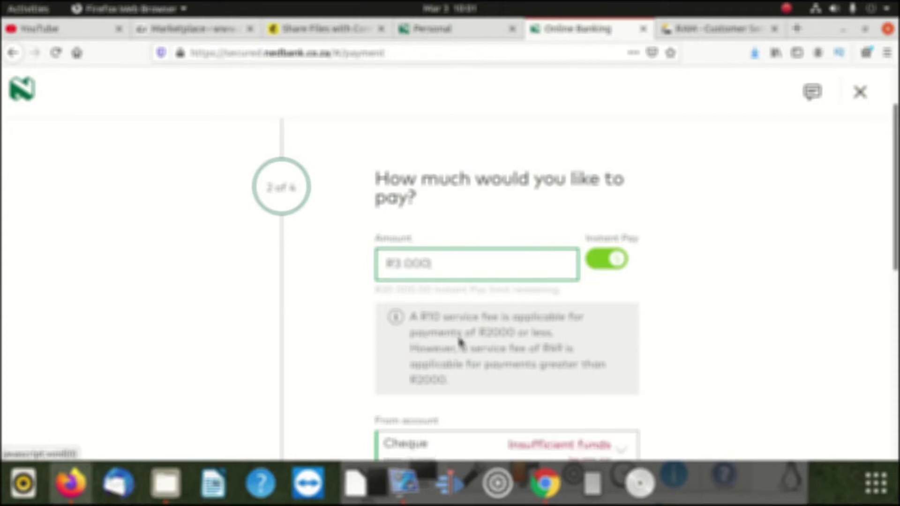
pyautogui.scroll(-3, 523, 339)
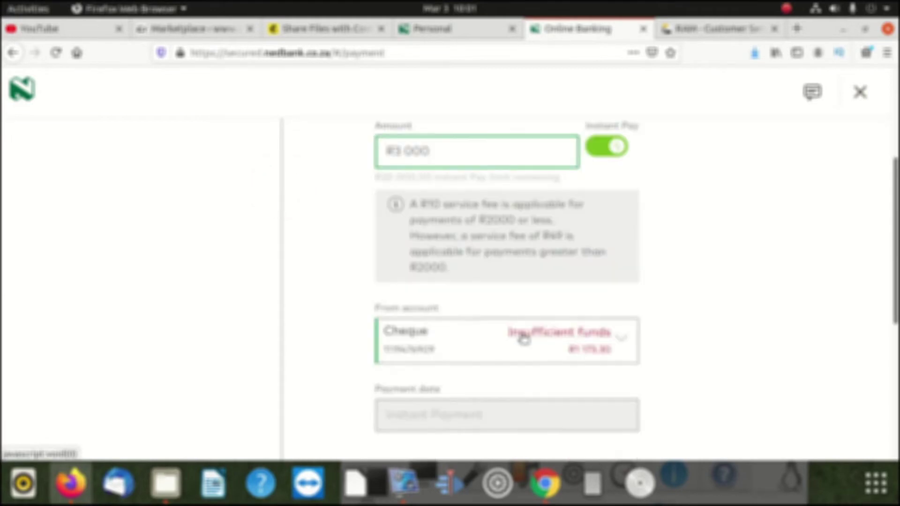
pyautogui.scroll(-3, 511, 374)
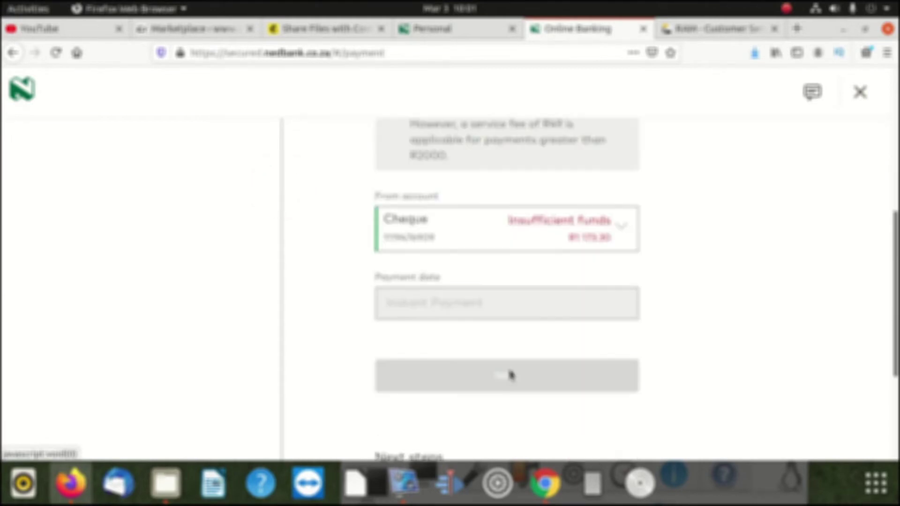
pyautogui.scroll(5, 544, 316)
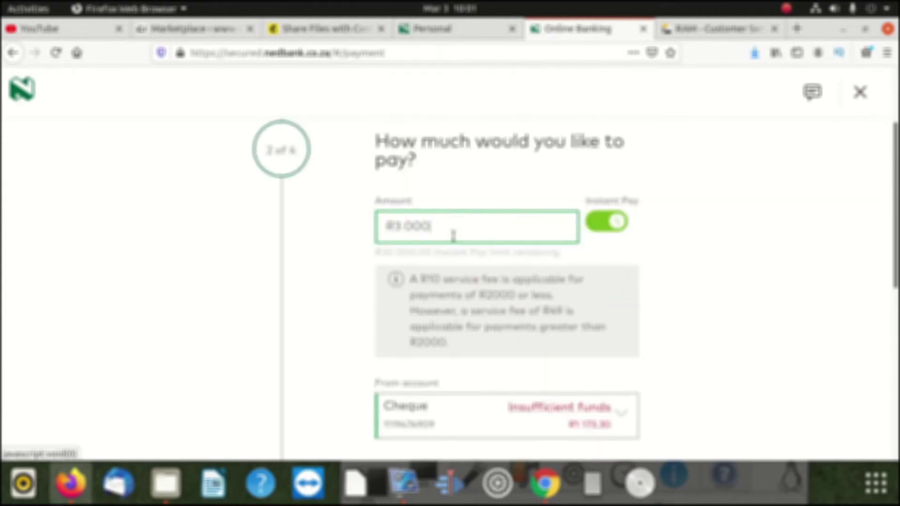
# - Set the payment amount to R30
pyautogui.press('BackSpace')
pyautogui.press('BackSpace')
pyautogui.press('BackSpace')
pyautogui.press('BackSpace')
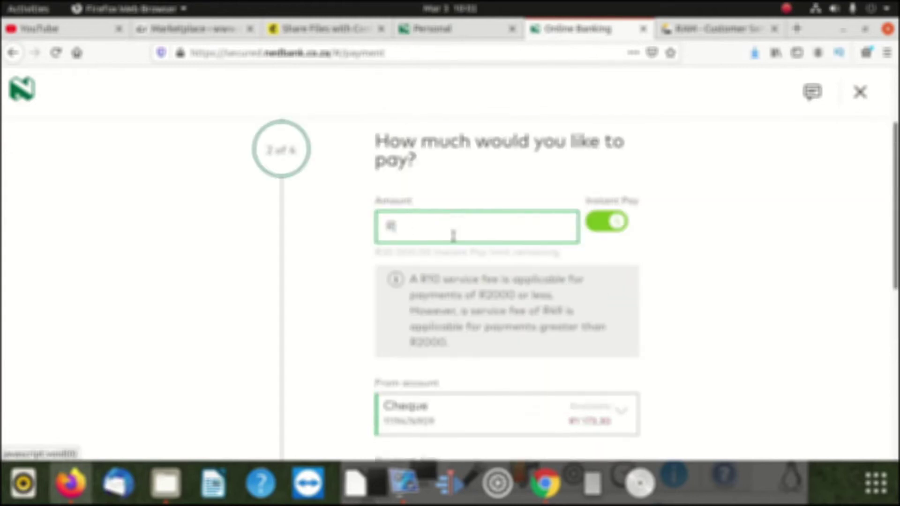
pyautogui.write('30')
pyautogui.click(363, 199)
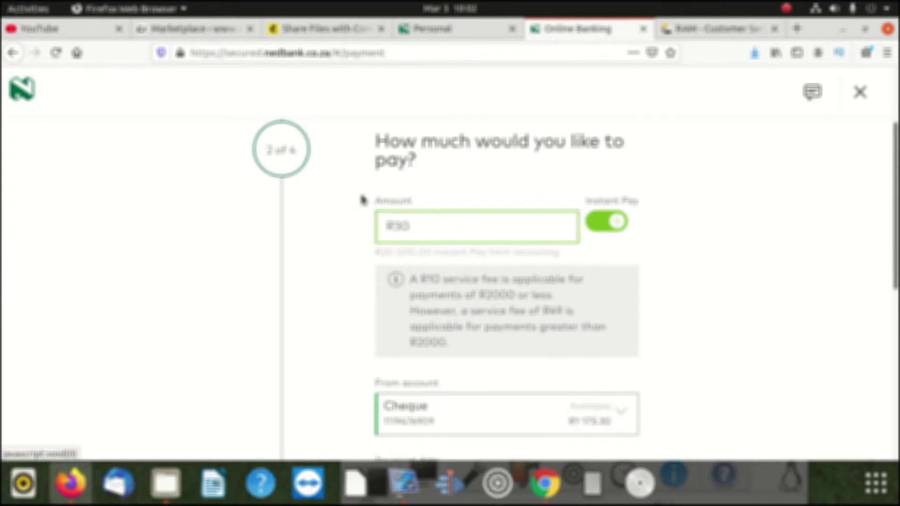
# - Review the instant payment's amount, service fee note, source account, payment date and remaining steps
pyautogui.scroll(-3, 475, 275)
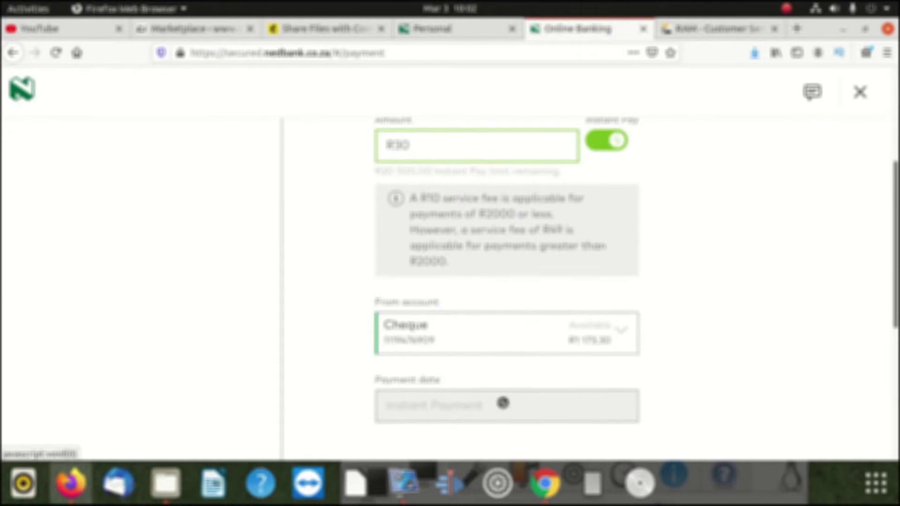
pyautogui.scroll(-3, 504, 407)
pyautogui.scroll(2, 512, 339)
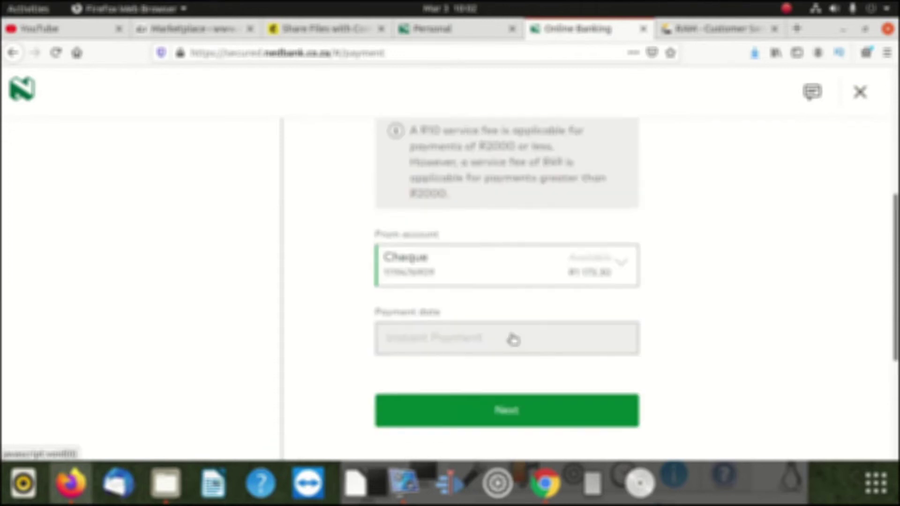
pyautogui.scroll(-1, 506, 414)
pyautogui.scroll(4, 527, 372)
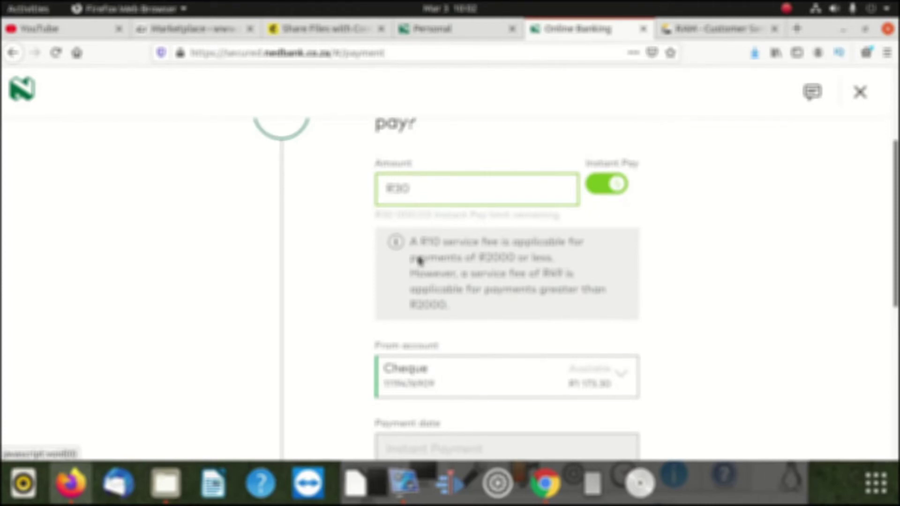
pyautogui.scroll(-2, 563, 331)
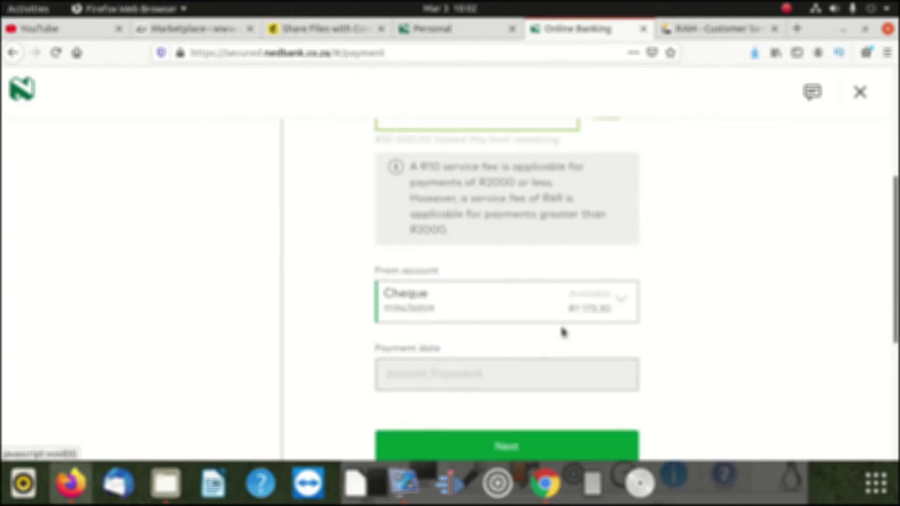
pyautogui.scroll(-2, 562, 331)
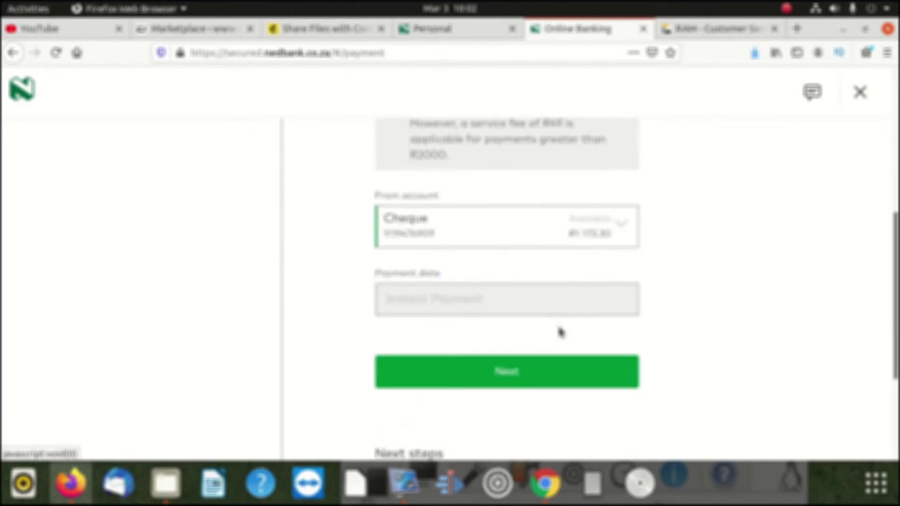
pyautogui.scroll(-2, 558, 331)
pyautogui.scroll(-2, 556, 331)
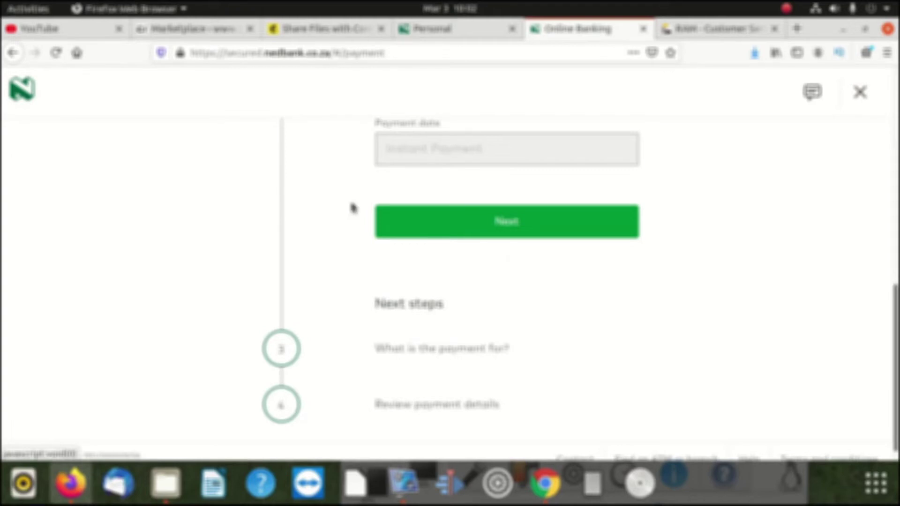
# - Try to continue from the amount details to the payment reference step
pyautogui.click(381, 233)
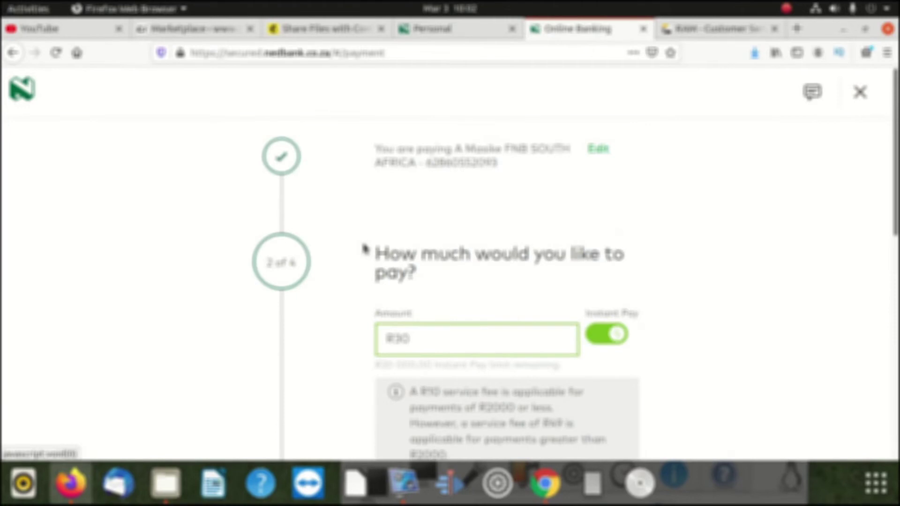
pyautogui.scroll(-2, 365, 248)
pyautogui.scroll(-5, 379, 259)
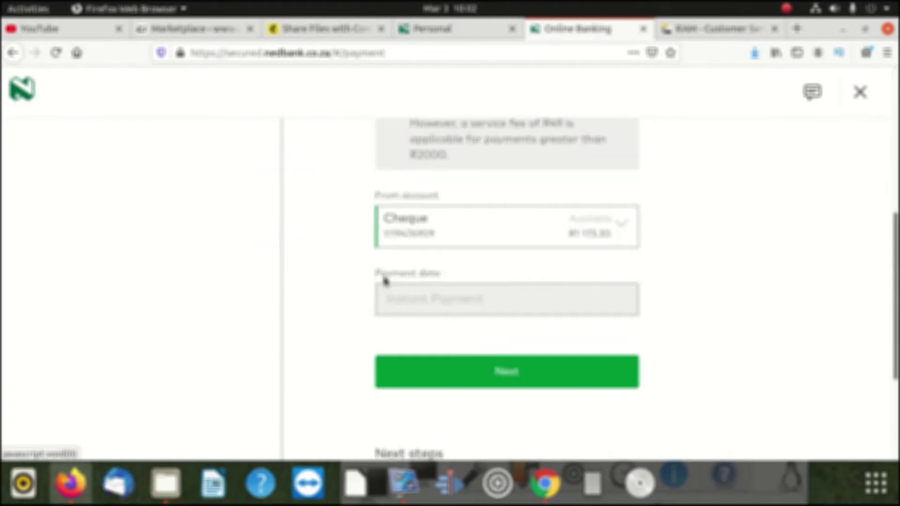
pyautogui.scroll(-2, 385, 281)
pyautogui.scroll(-1, 388, 281)
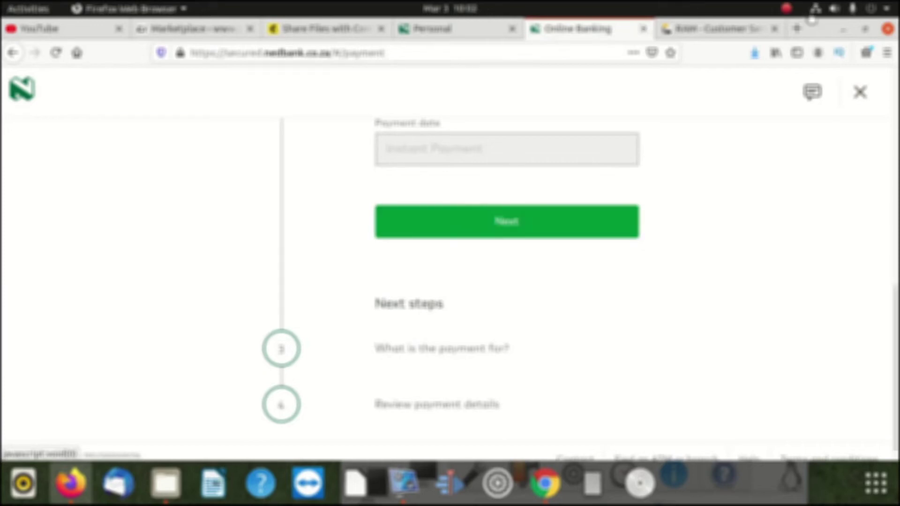
pyautogui.moveTo(813, 29); pyautogui.dragTo(593, 157)
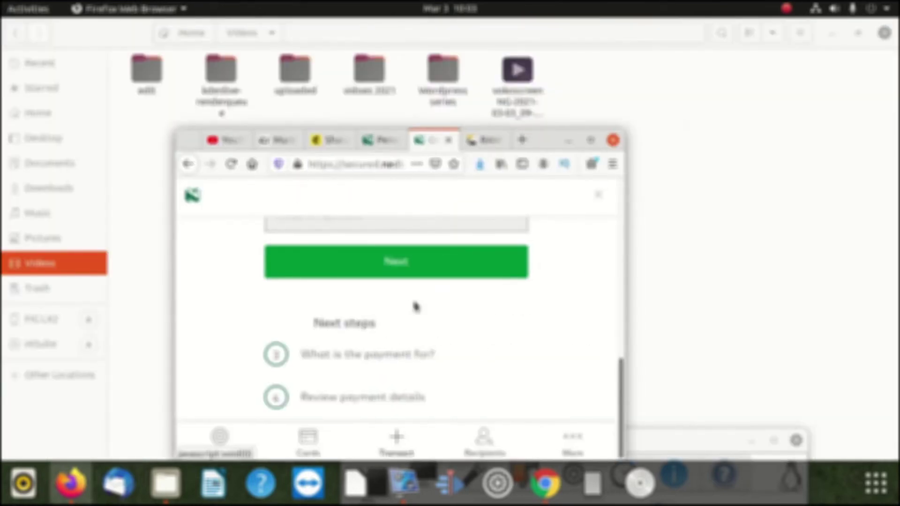
pyautogui.click(831, 34)
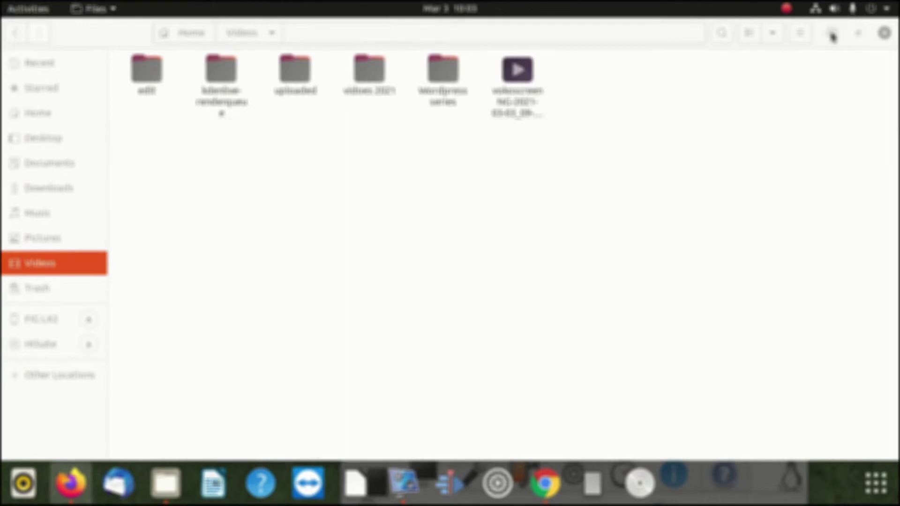
pyautogui.moveTo(713, 436); pyautogui.dragTo(783, 150)
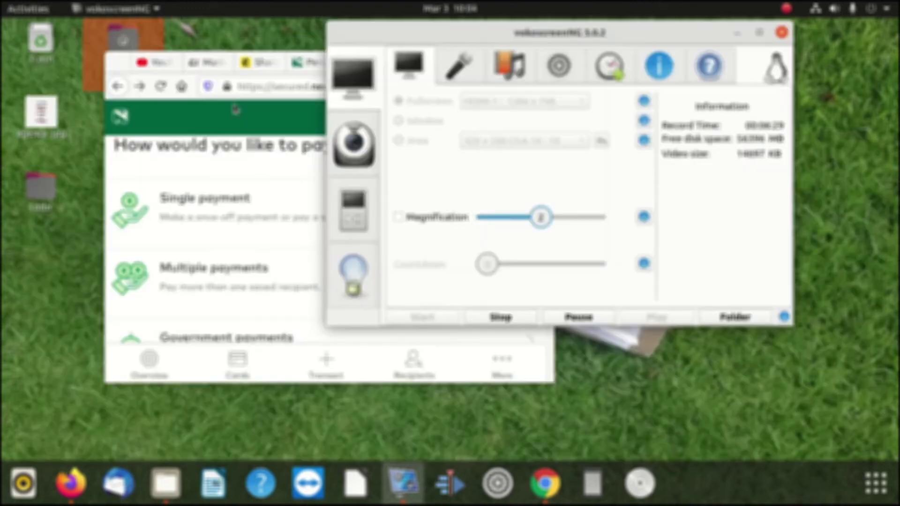
pyautogui.click(121, 65)
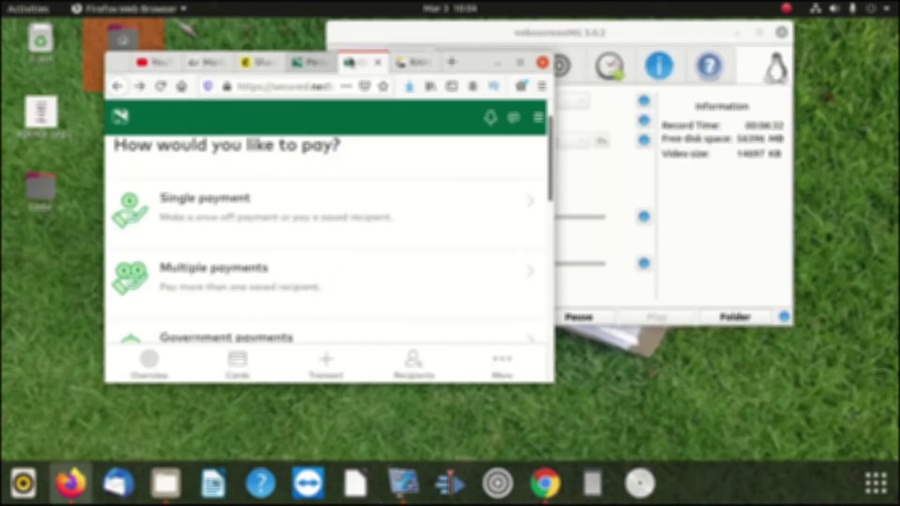
pyautogui.moveTo(681, 36); pyautogui.dragTo(758, 391)
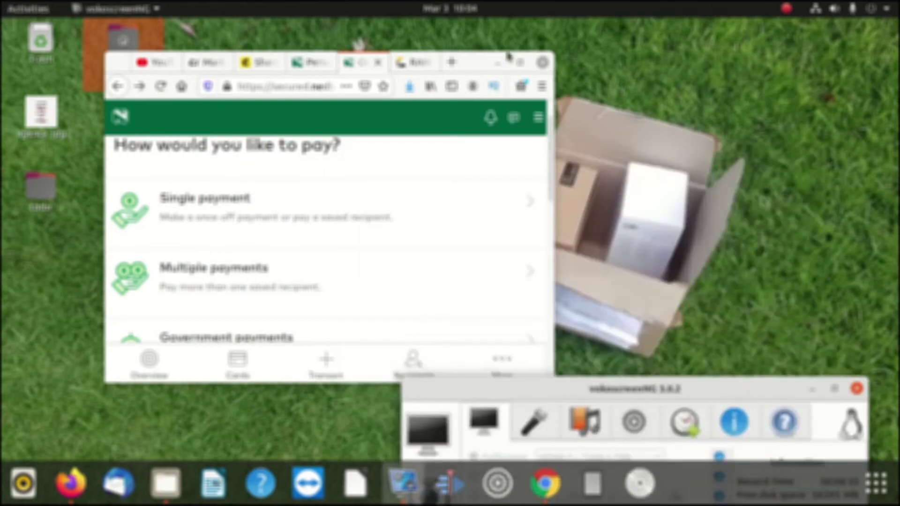
pyautogui.click(520, 63)
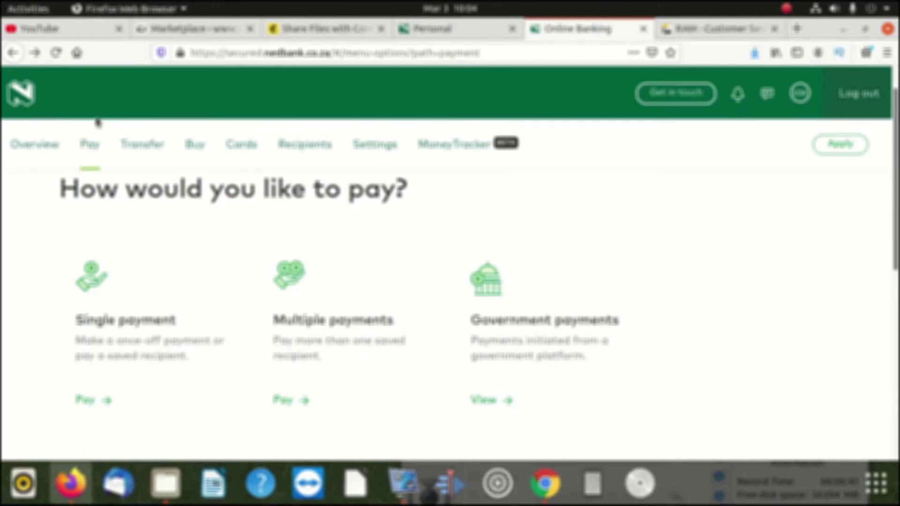
# - Dismiss the log-out prompt by staying on the page and start a multiple payment
pyautogui.click(287, 401)
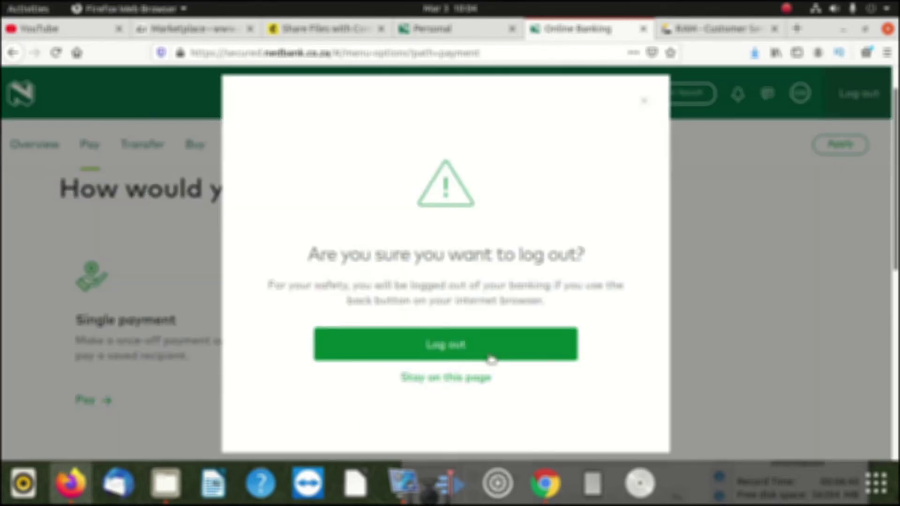
pyautogui.click(479, 389)
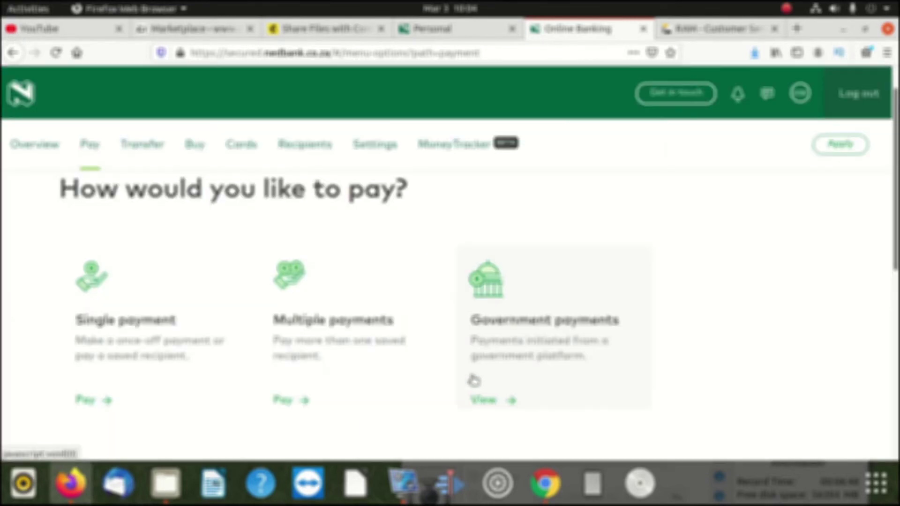
pyautogui.scroll(-3, 309, 365)
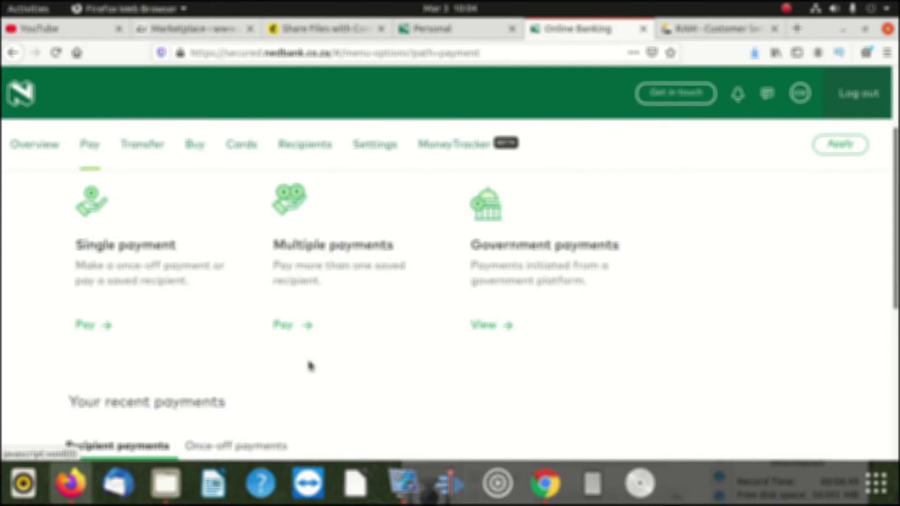
pyautogui.click(279, 326)
# - Enter R10 as the amount for the first listed recipient, with the FNB South Africa account
pyautogui.scroll(-3, 328, 314)
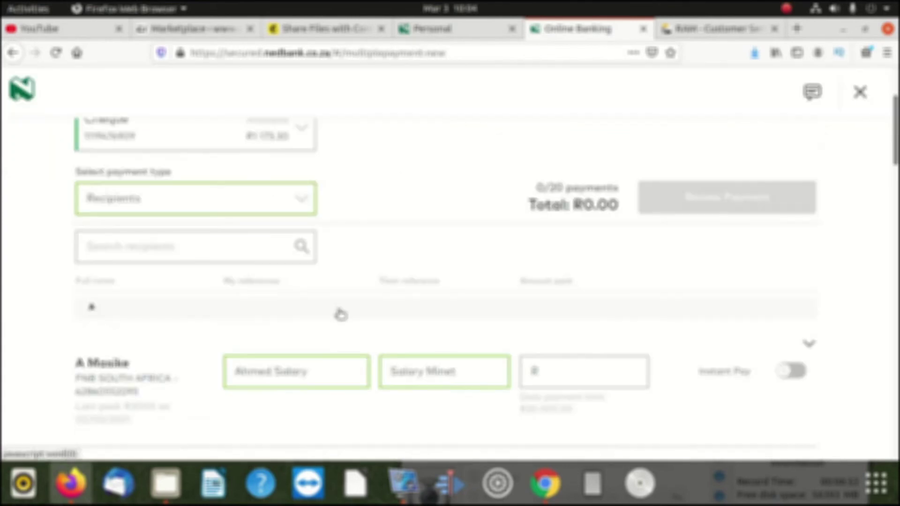
pyautogui.scroll(-2, 339, 314)
pyautogui.scroll(2, 337, 313)
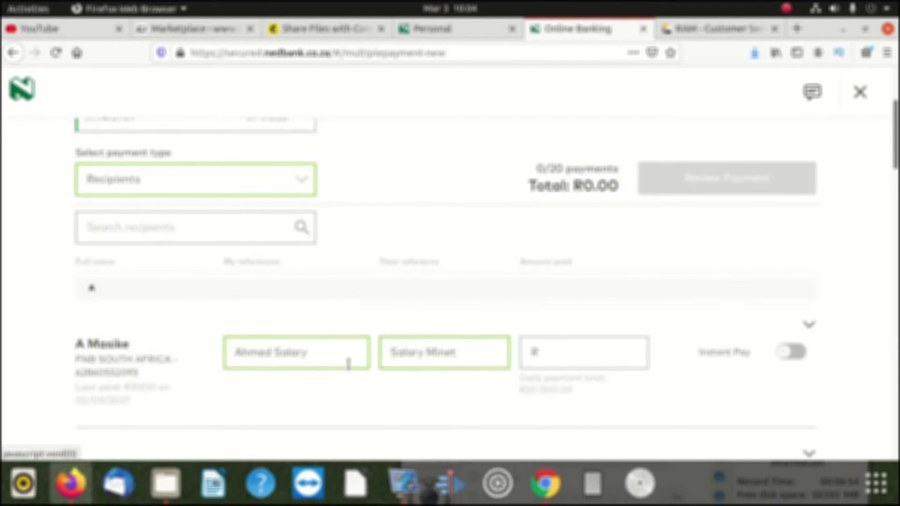
pyautogui.click(550, 345)
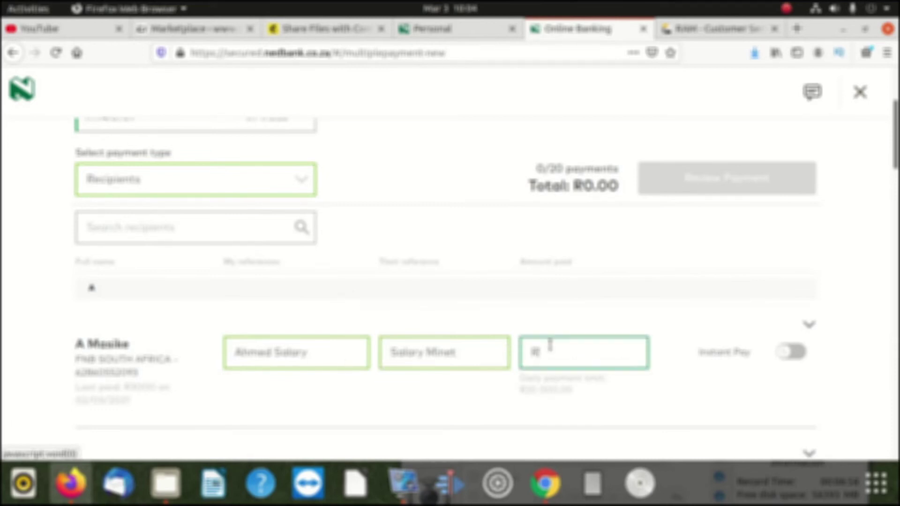
pyautogui.write('10')
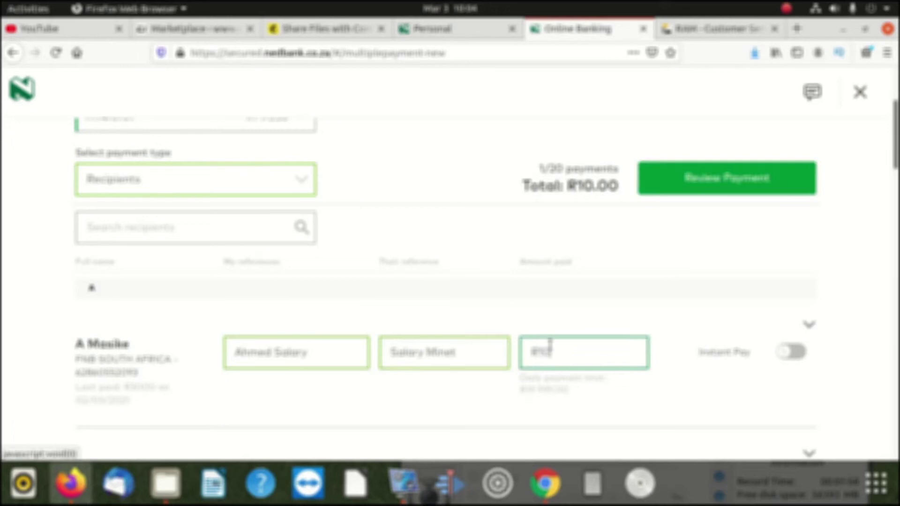
# - Enter R20 for the Nedbank recipient with the Internet Shop reference and R5 for the Send iMali recipient below
pyautogui.scroll(-5, 556, 345)
pyautogui.click(571, 260)
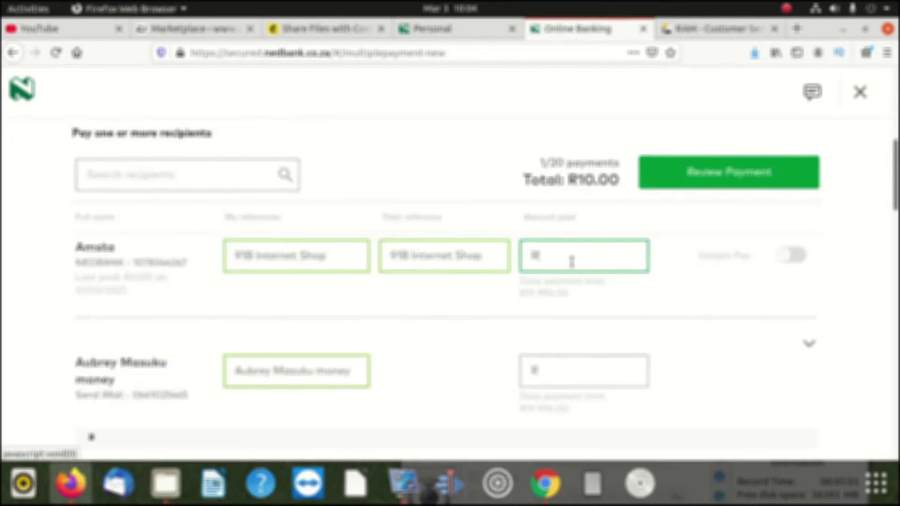
pyautogui.write('20')
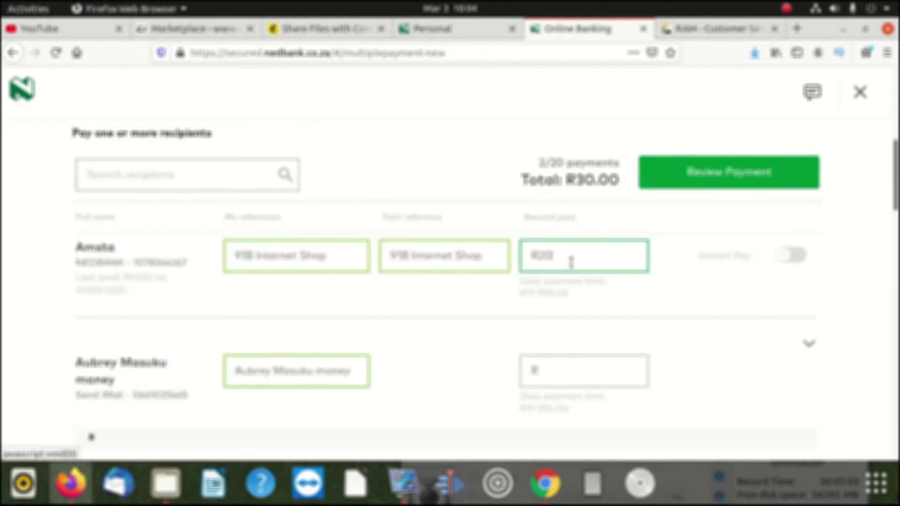
pyautogui.scroll(-1, 559, 315)
pyautogui.scroll(-1, 559, 315)
pyautogui.click(585, 305)
pyautogui.write('5')
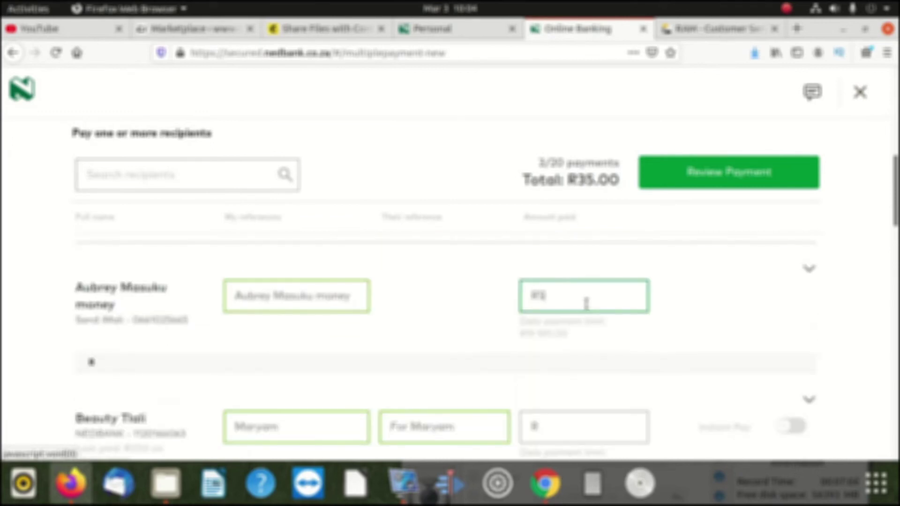
# - Enter R6 for the first recipient listed under B and open the review of the multiple payment
pyautogui.scroll(-2, 520, 354)
pyautogui.click(577, 318)
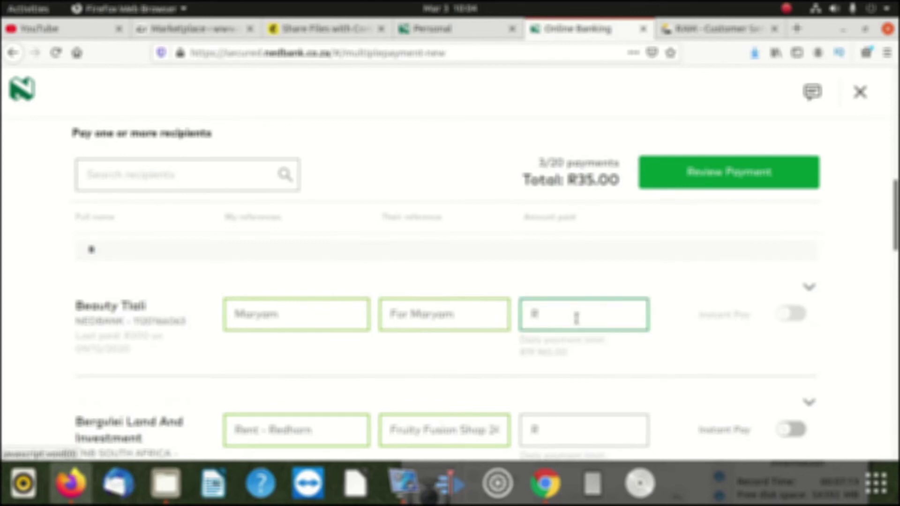
pyautogui.write('6')
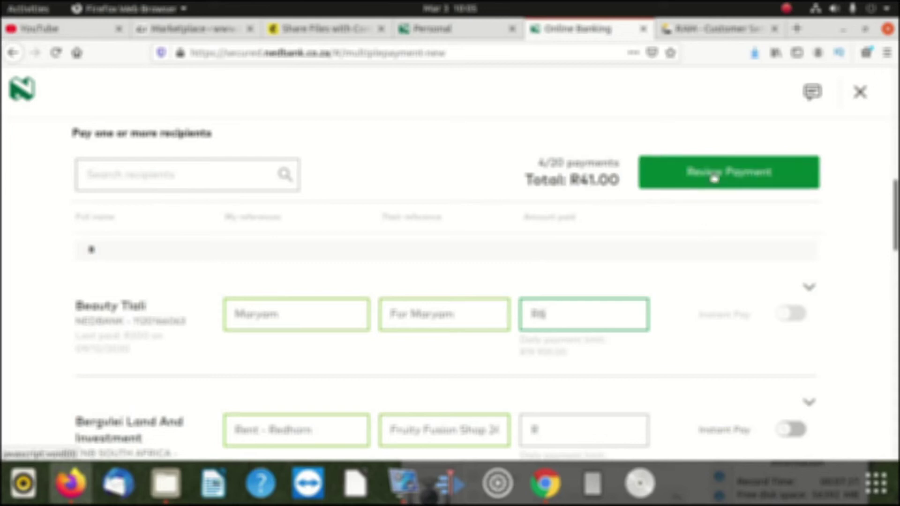
pyautogui.click(740, 180)
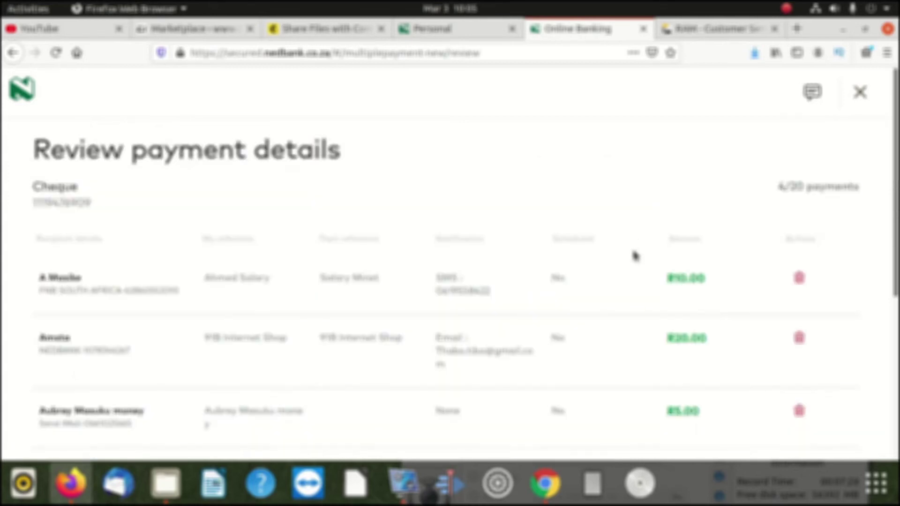
# - Review each recipient's references, notification, schedule and amount, plus the total of the multiple payment
pyautogui.scroll(-5, 636, 267)
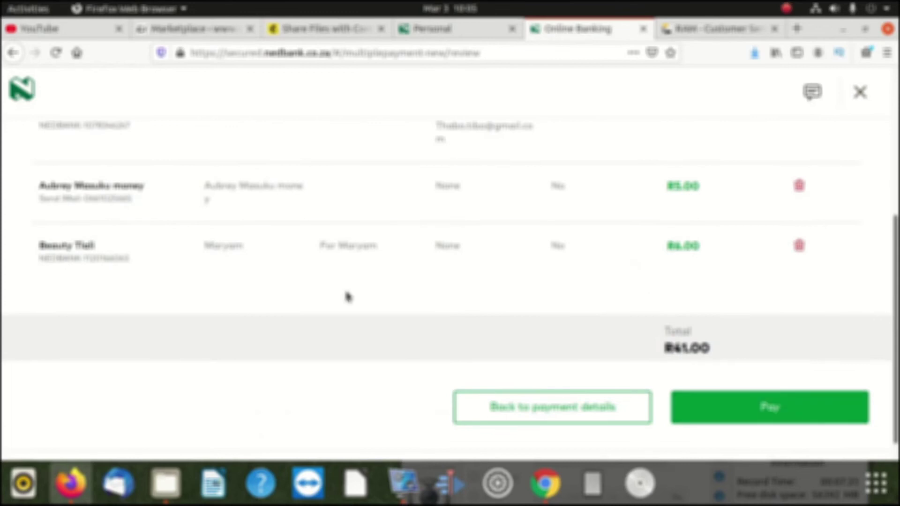
pyautogui.scroll(1, 345, 295)
pyautogui.scroll(2, 591, 286)
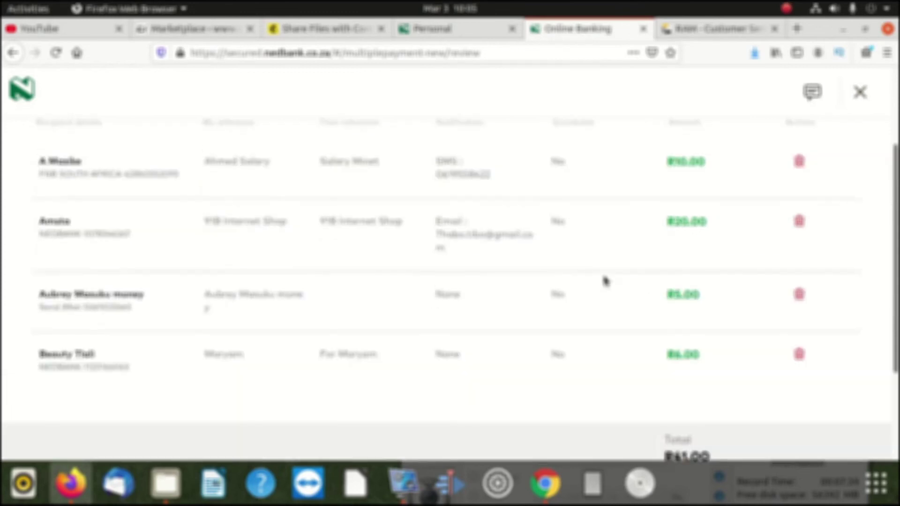
pyautogui.scroll(-2, 604, 280)
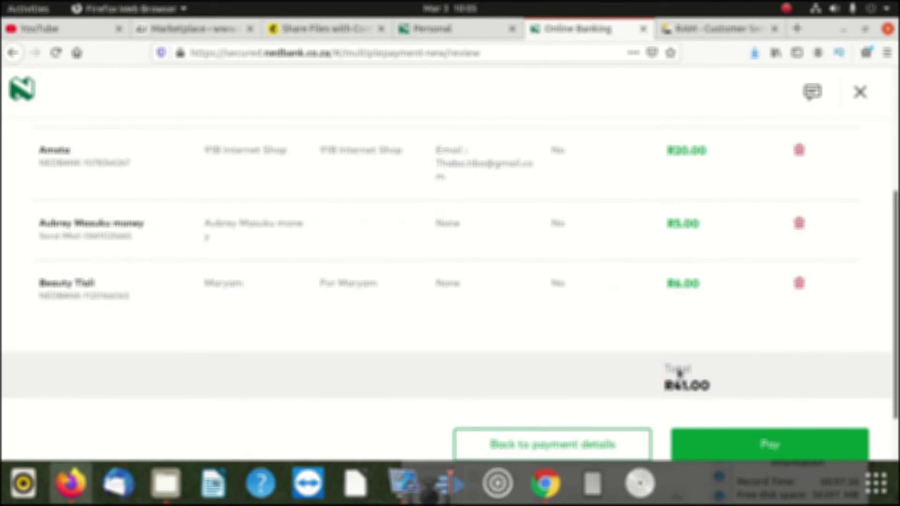
pyautogui.scroll(-2, 460, 307)
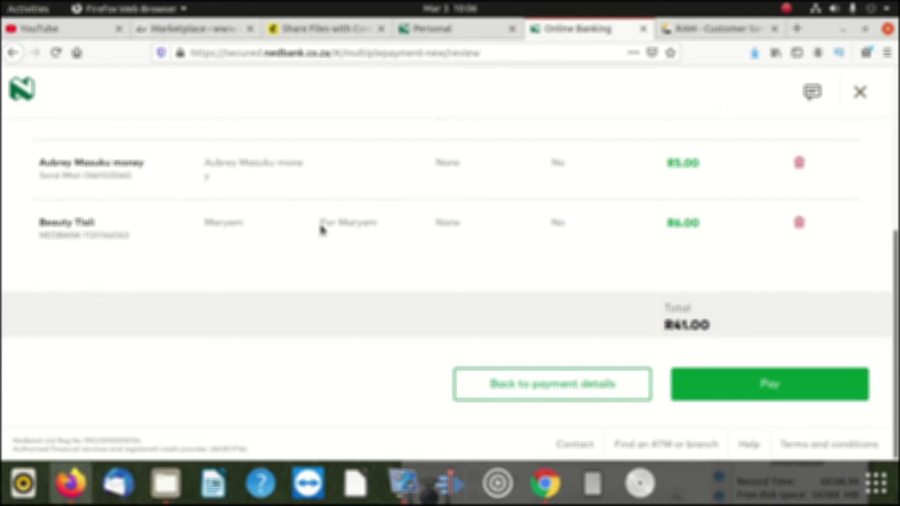
# - Close both Nedbank browser tabs and confirm leaving the payment review page without paying
pyautogui.click(517, 30)
pyautogui.click(513, 30)
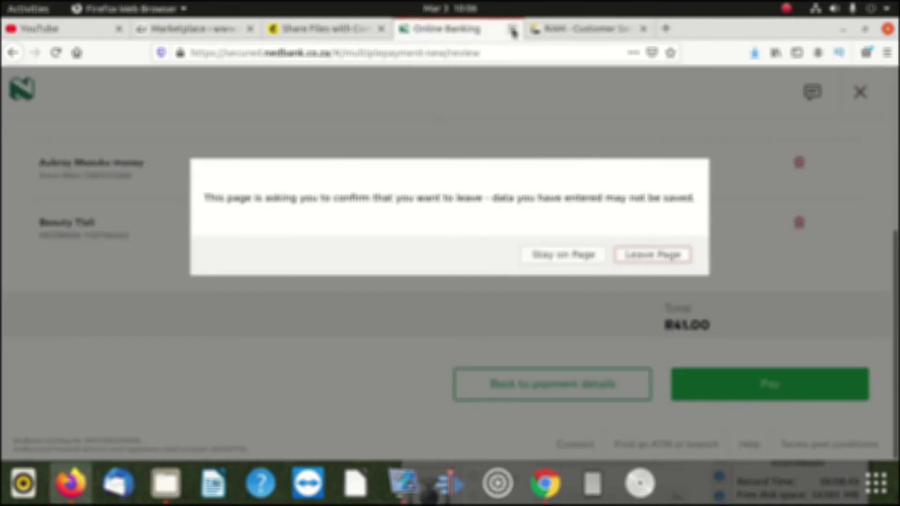
pyautogui.click(633, 256)
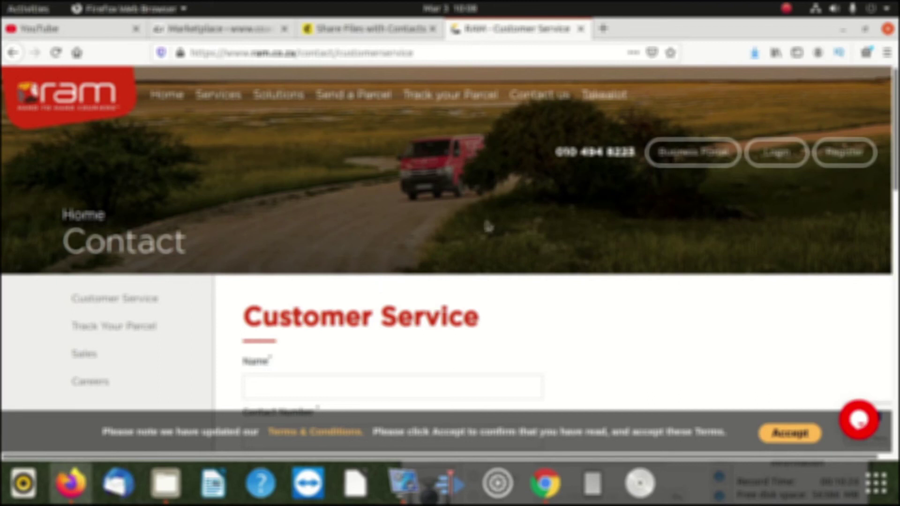
pyautogui.moveTo(705, 29); pyautogui.dragTo(475, 169)
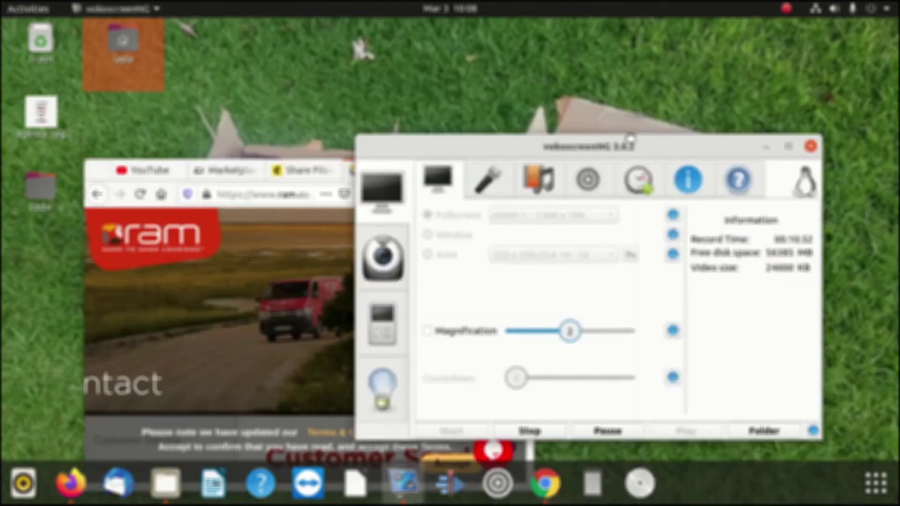